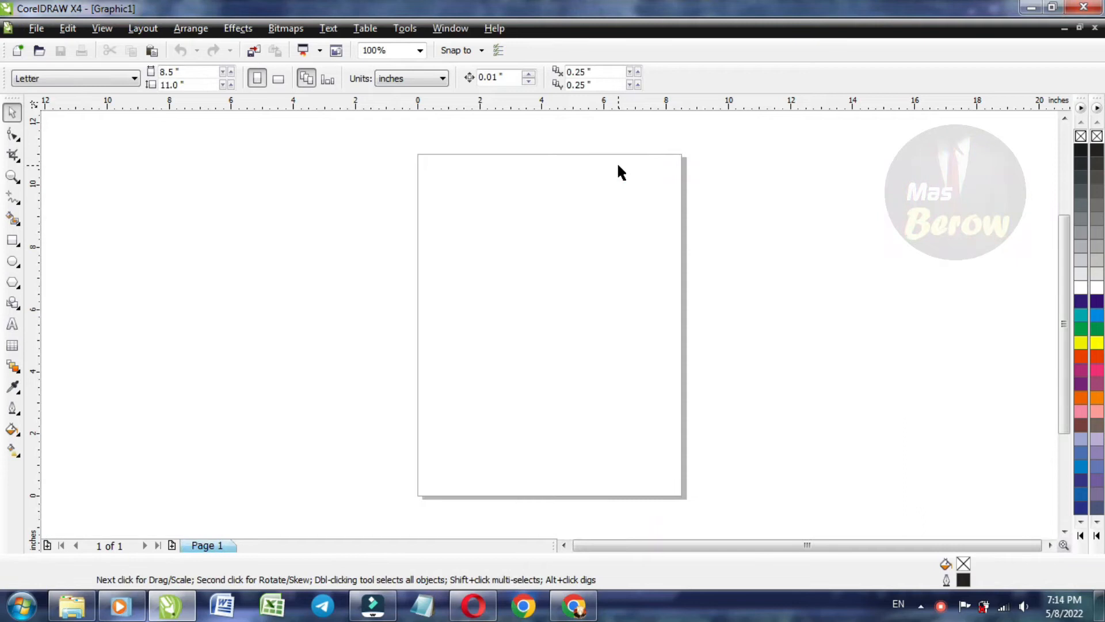
Step: Add the artistic text "L" on the page and enlarge it to about 3.26 by 4.48 inches
{"action": "left_click", "coordinate": [13, 323]}
{"action": "left_click", "coordinate": [493, 218]}
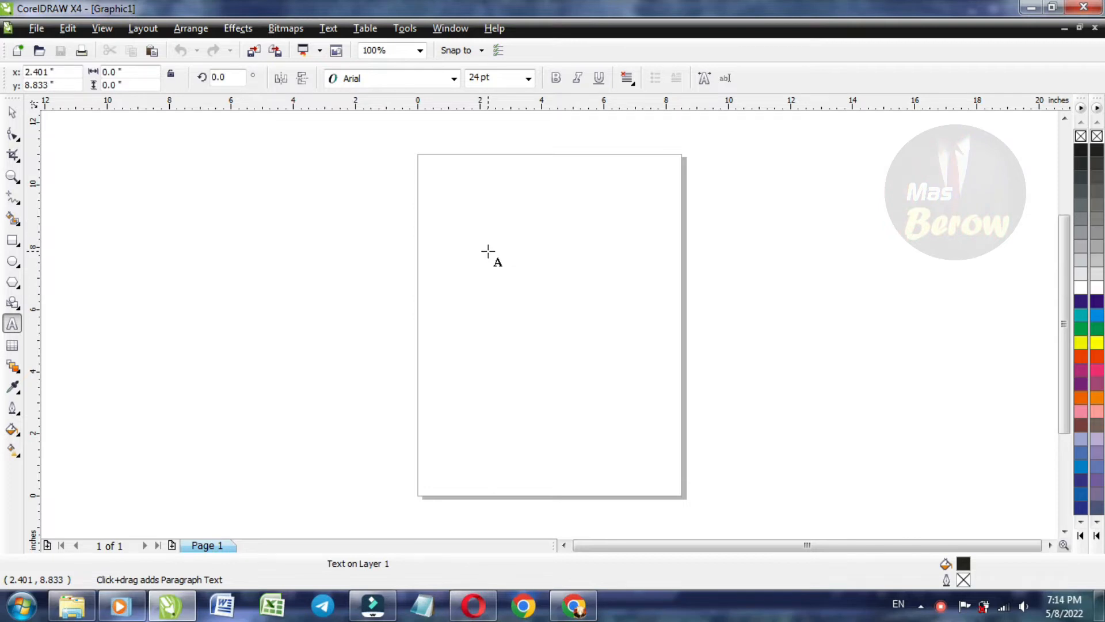
{"action": "type", "text": "L"}
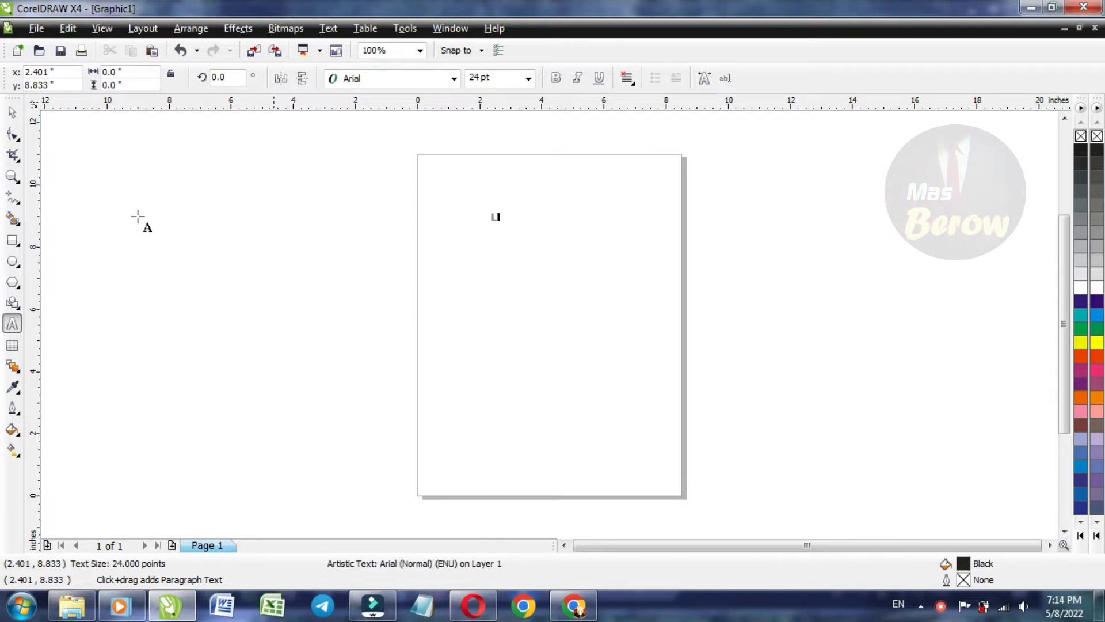
{"action": "left_click", "coordinate": [12, 111]}
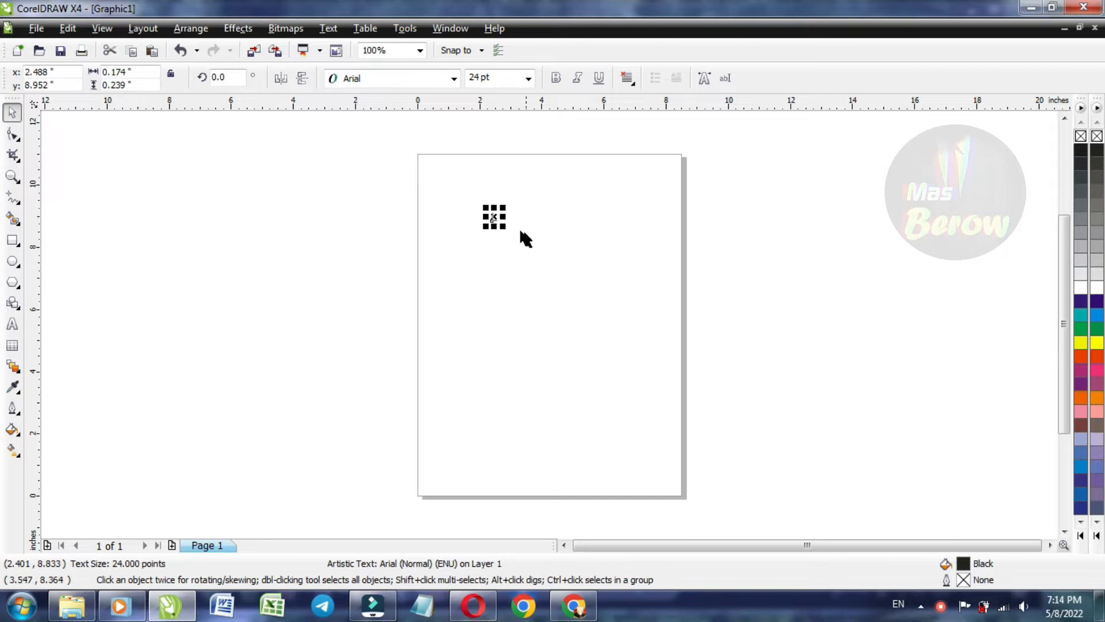
{"action": "left_click_drag", "start_coordinate": [506, 228], "coordinate": [598, 358]}
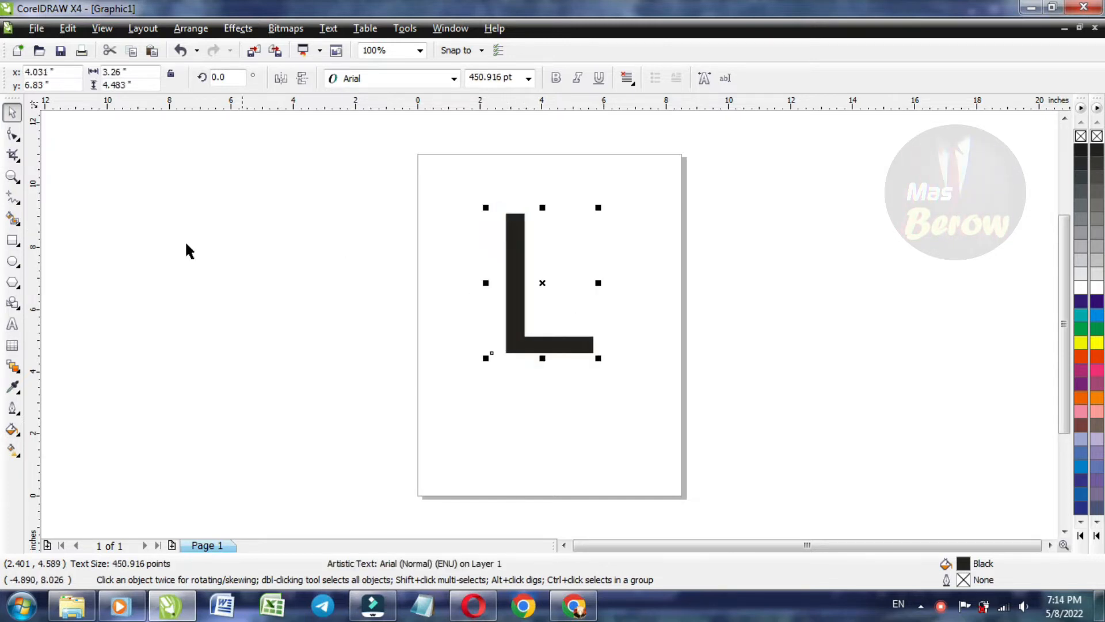
Step: Set the font of the letter L to Berlin Sans FB Demi
{"action": "left_click", "coordinate": [454, 80]}
{"action": "left_click", "coordinate": [454, 80]}
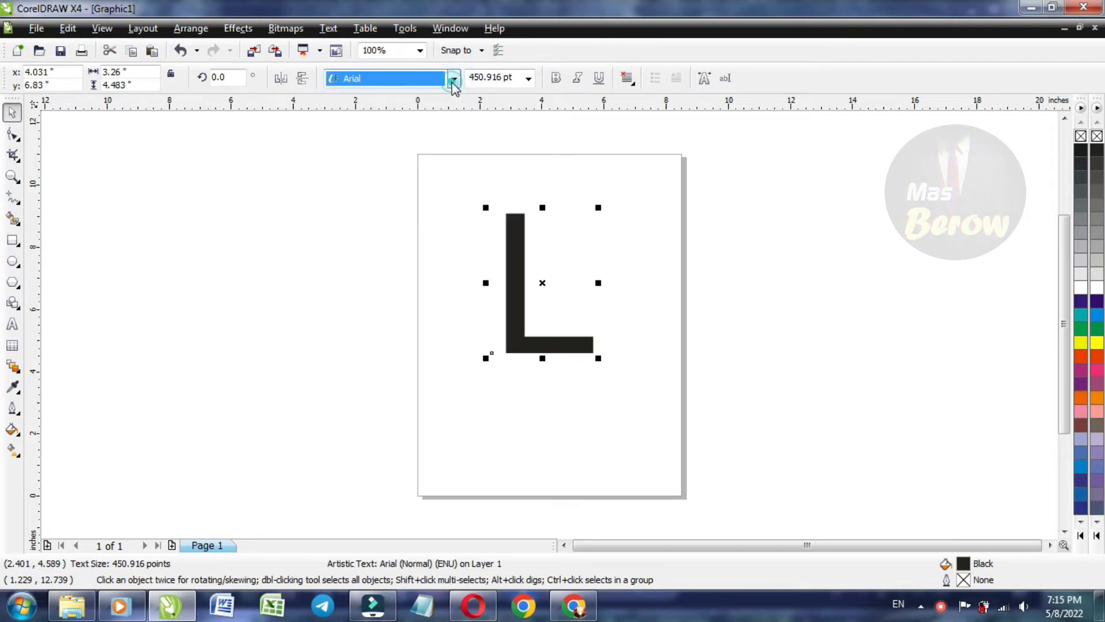
{"action": "left_click", "coordinate": [455, 80]}
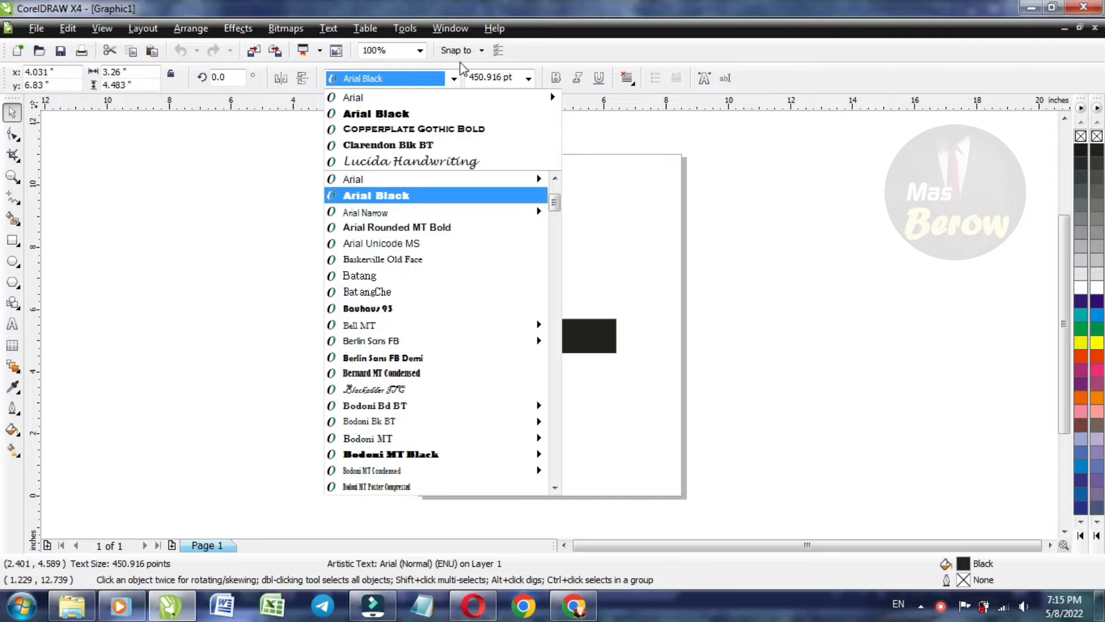
{"action": "left_click", "coordinate": [391, 362]}
{"action": "scroll", "coordinate": [506, 325], "scroll_direction": "down", "scroll_amount": 1}
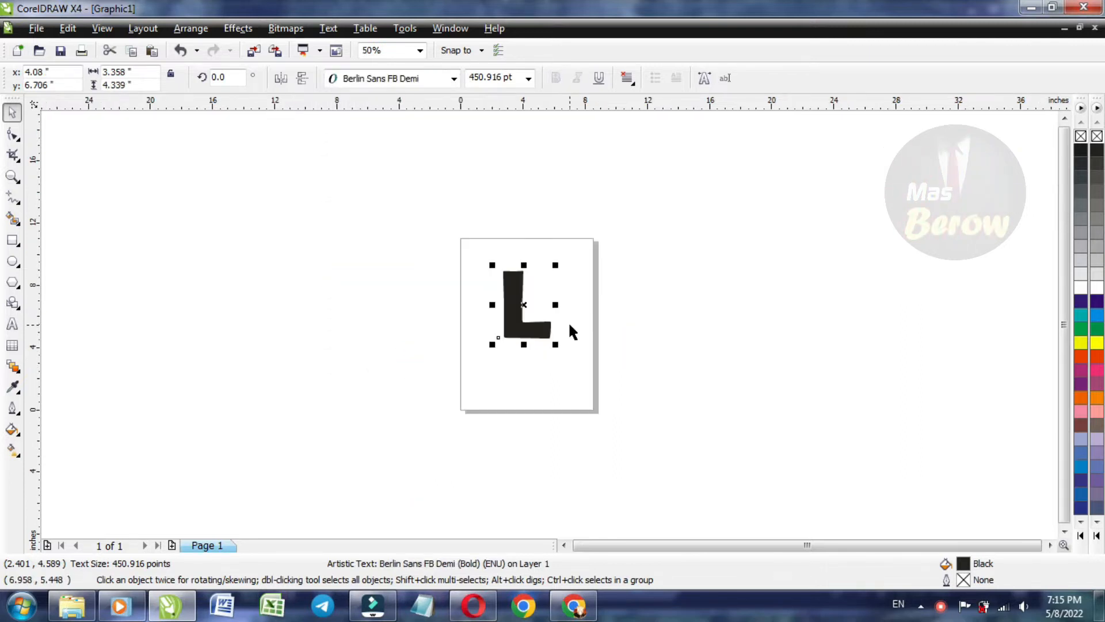
{"action": "scroll", "coordinate": [550, 325], "scroll_direction": "up", "scroll_amount": 1}
{"action": "scroll", "coordinate": [546, 317], "scroll_direction": "up", "scroll_amount": 2}
{"action": "scroll", "coordinate": [541, 305], "scroll_direction": "down", "scroll_amount": 1}
{"action": "scroll", "coordinate": [542, 308], "scroll_direction": "down", "scroll_amount": 2}
{"action": "scroll", "coordinate": [547, 317], "scroll_direction": "up", "scroll_amount": 2}
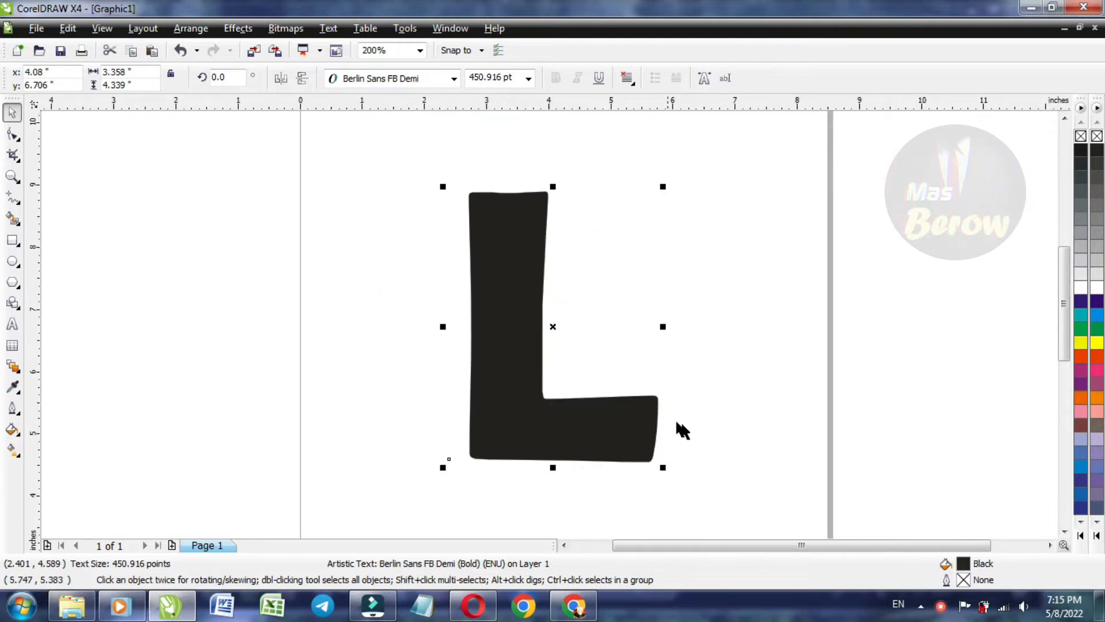
Step: Draw a freehand S-shaped curve about 4.97 by 4.64 inches, winding across the letter L from its upper end past its foot
{"action": "left_click", "coordinate": [12, 200]}
{"action": "left_click", "coordinate": [56, 205]}
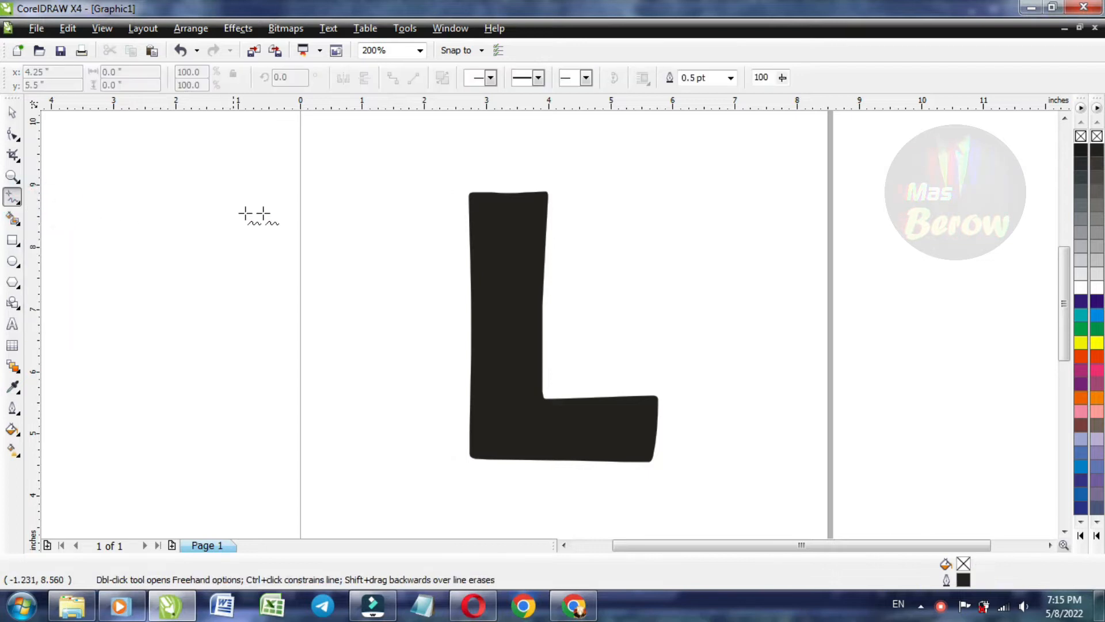
{"action": "left_click", "coordinate": [440, 211]}
{"action": "mouse_move", "coordinate": [547, 206]}
{"action": "left_mouse_down"}
{"action": "mouse_move", "coordinate": [579, 222]}
{"action": "mouse_move", "coordinate": [581, 282]}
{"action": "mouse_move", "coordinate": [428, 296]}
{"action": "mouse_move", "coordinate": [413, 315]}
{"action": "mouse_move", "coordinate": [410, 357]}
{"action": "mouse_move", "coordinate": [438, 384]}
{"action": "mouse_move", "coordinate": [512, 398]}
{"action": "mouse_move", "coordinate": [554, 367]}
{"action": "mouse_move", "coordinate": [608, 364]}
{"action": "mouse_move", "coordinate": [632, 383]}
{"action": "mouse_move", "coordinate": [647, 463]}
{"action": "mouse_move", "coordinate": [716, 491]}
{"action": "left_mouse_up"}
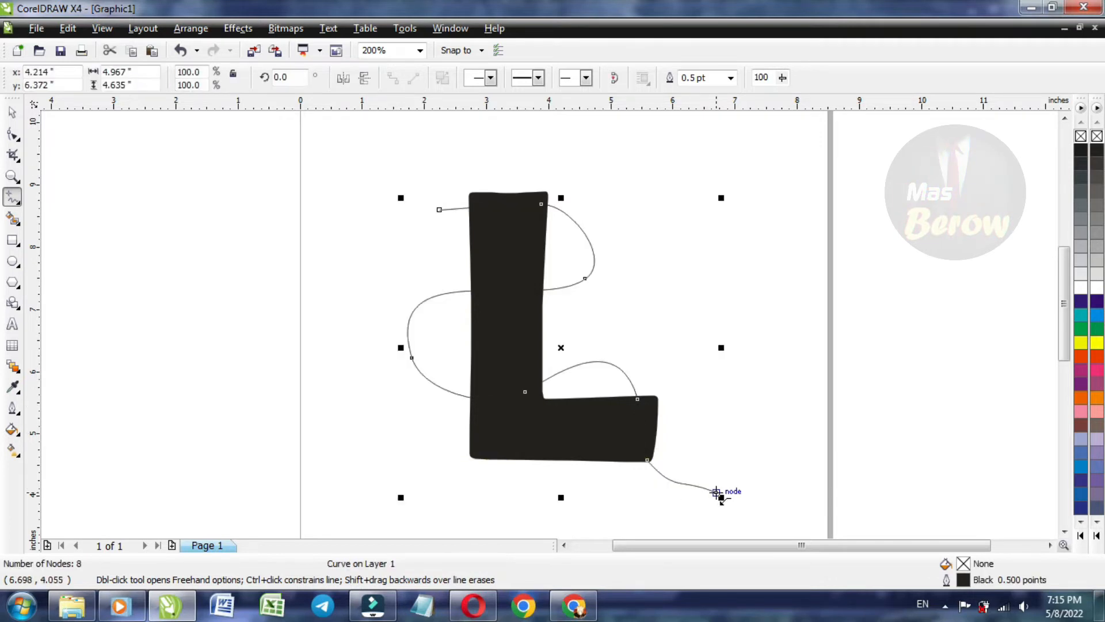
Step: Apply a tapered Artistic Media preset stroke to the winding curve and set its width to 0.8 inches
{"action": "left_click", "coordinate": [19, 206]}
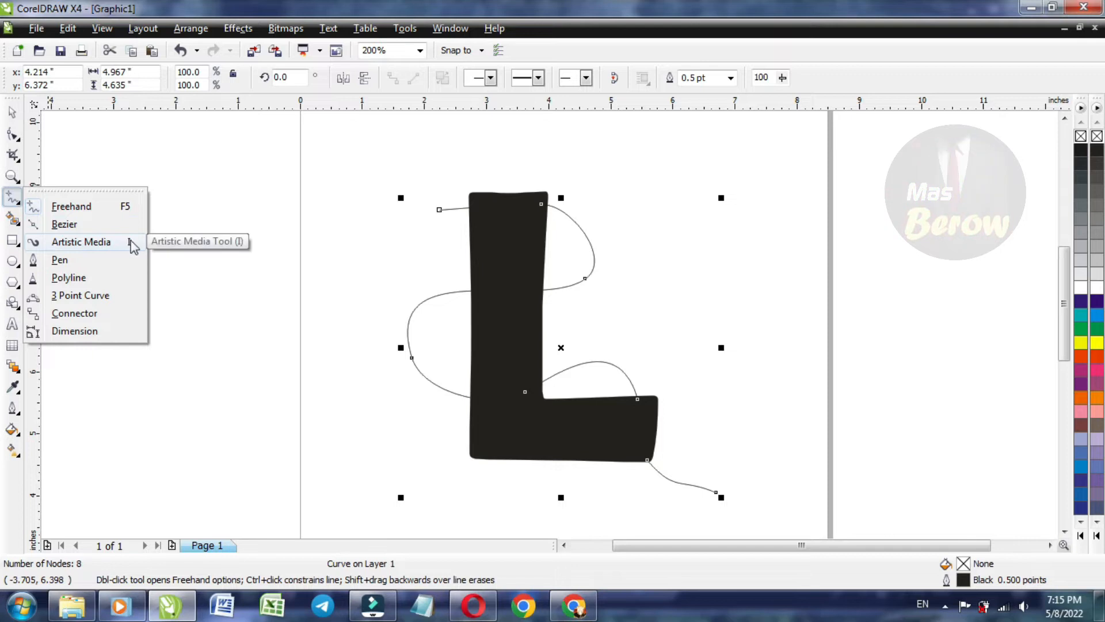
{"action": "left_click", "coordinate": [75, 244]}
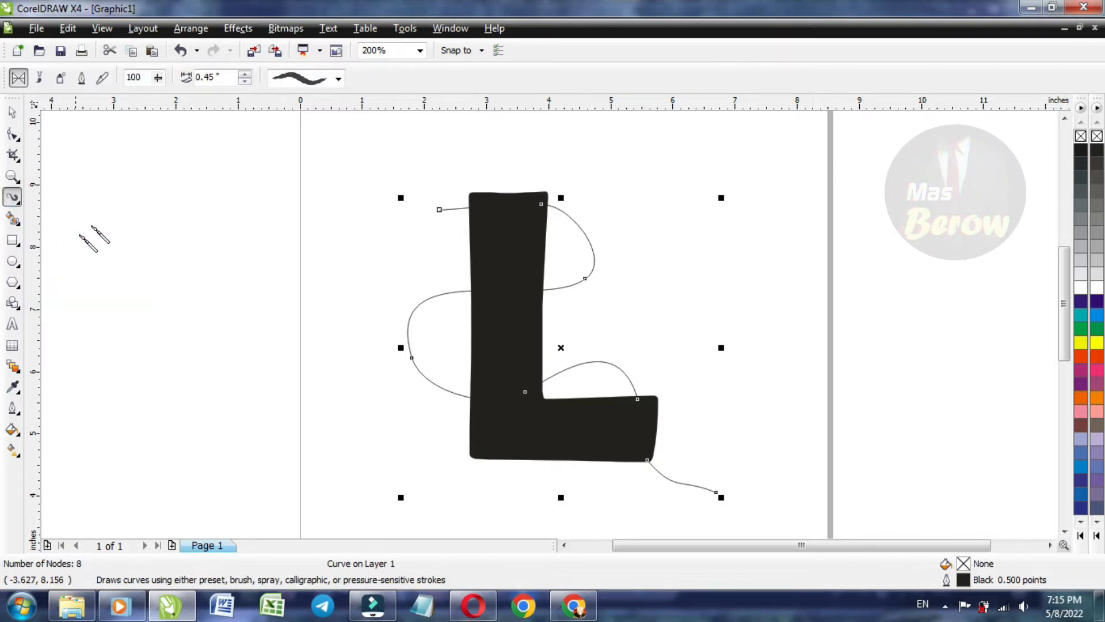
{"action": "left_click", "coordinate": [304, 78]}
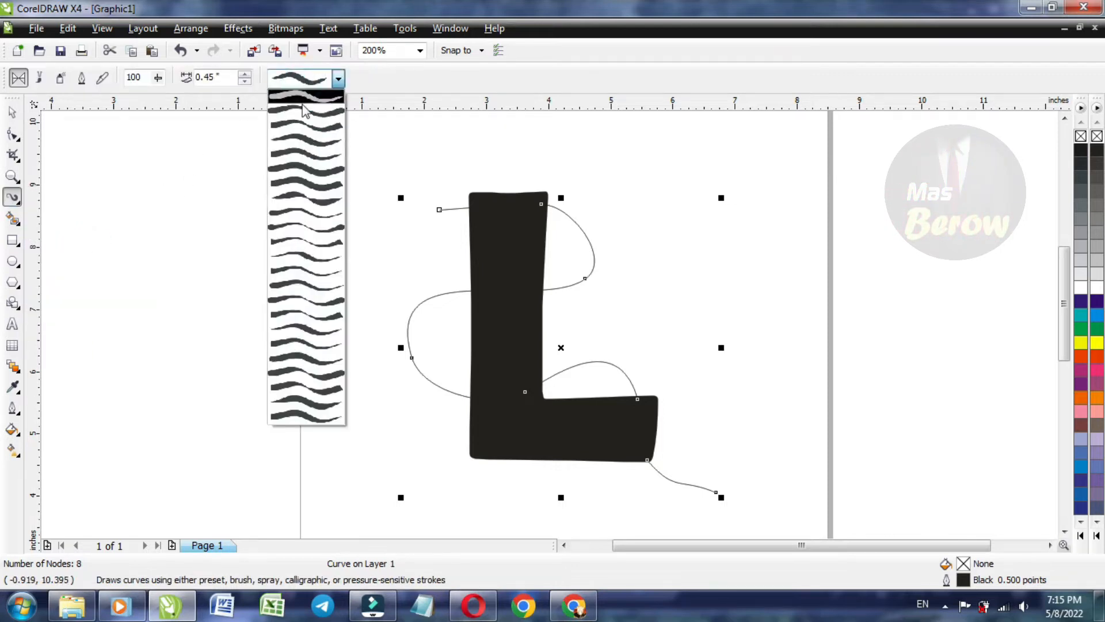
{"action": "left_click", "coordinate": [312, 141]}
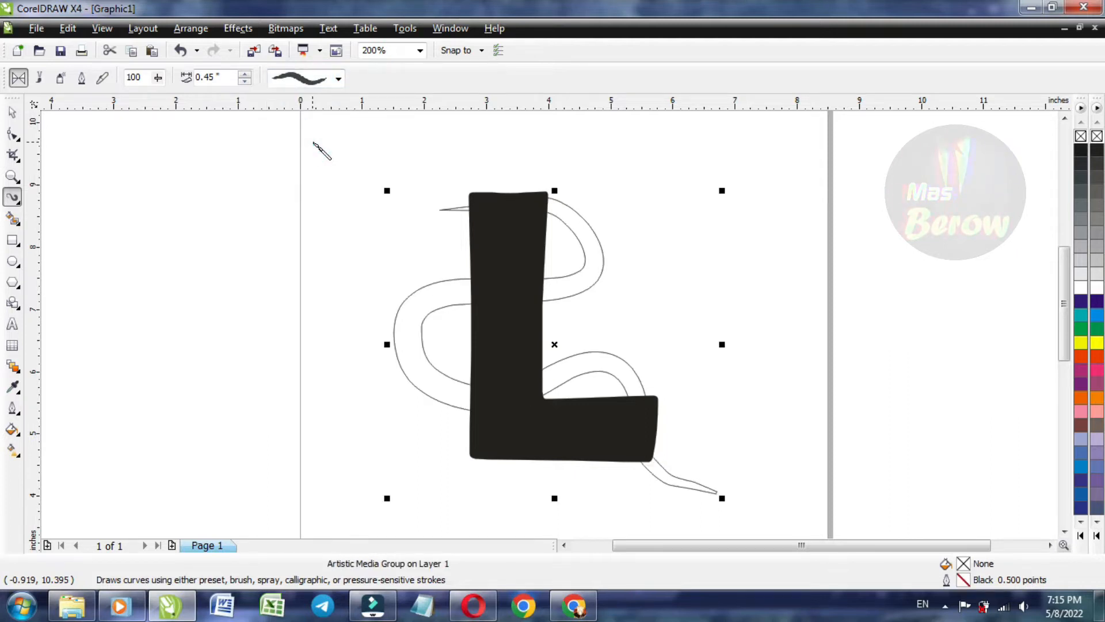
{"action": "left_click", "coordinate": [245, 75]}
{"action": "left_click", "coordinate": [244, 75]}
{"action": "left_click", "coordinate": [244, 75]}
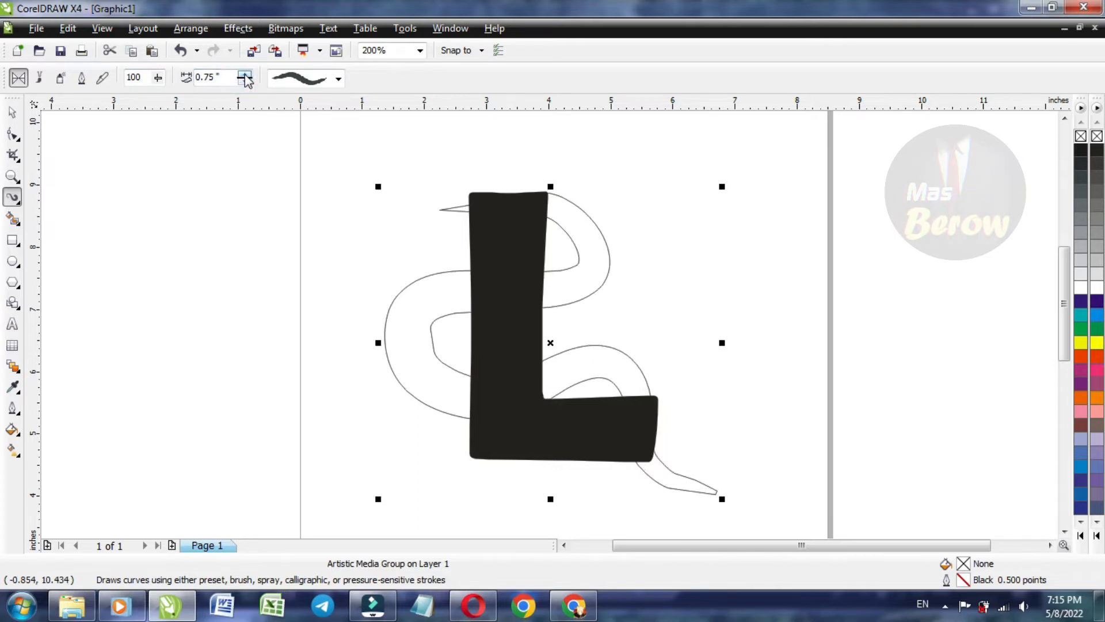
{"action": "left_click", "coordinate": [244, 75]}
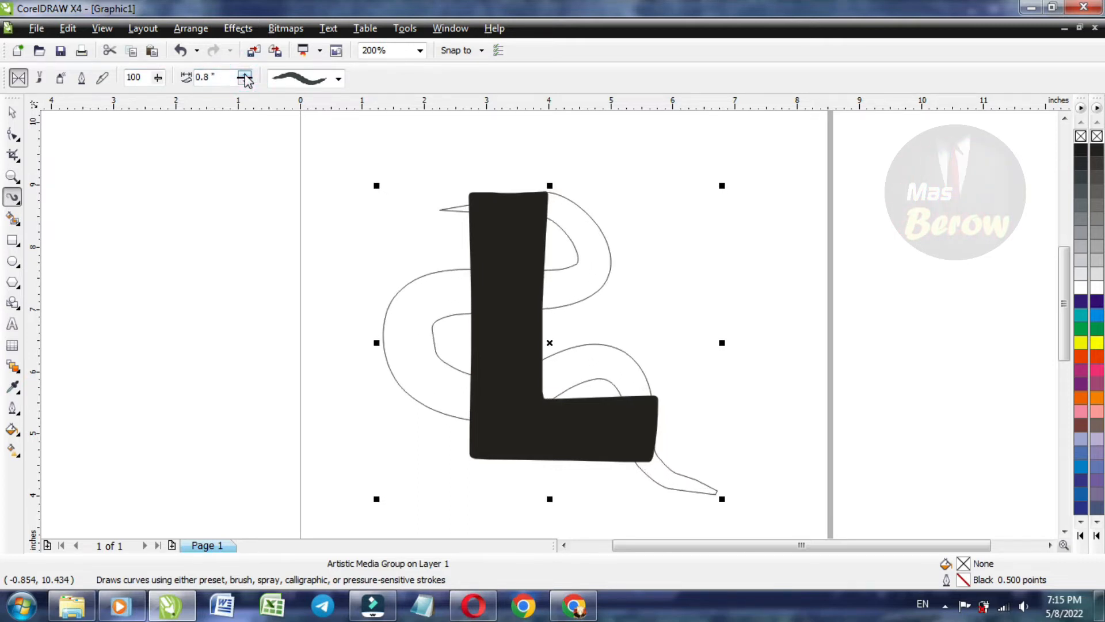
Step: Break the winding stroke's artistic media group apart, then deselect it
{"action": "left_click", "coordinate": [14, 117]}
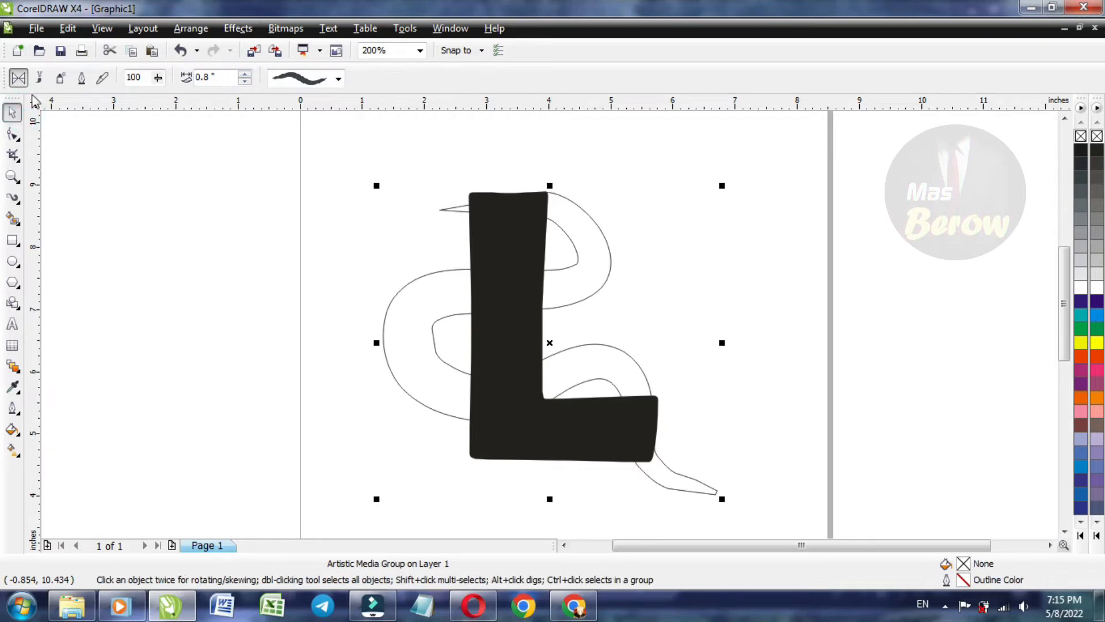
{"action": "left_click", "coordinate": [142, 29]}
{"action": "mouse_move", "coordinate": [191, 28]}
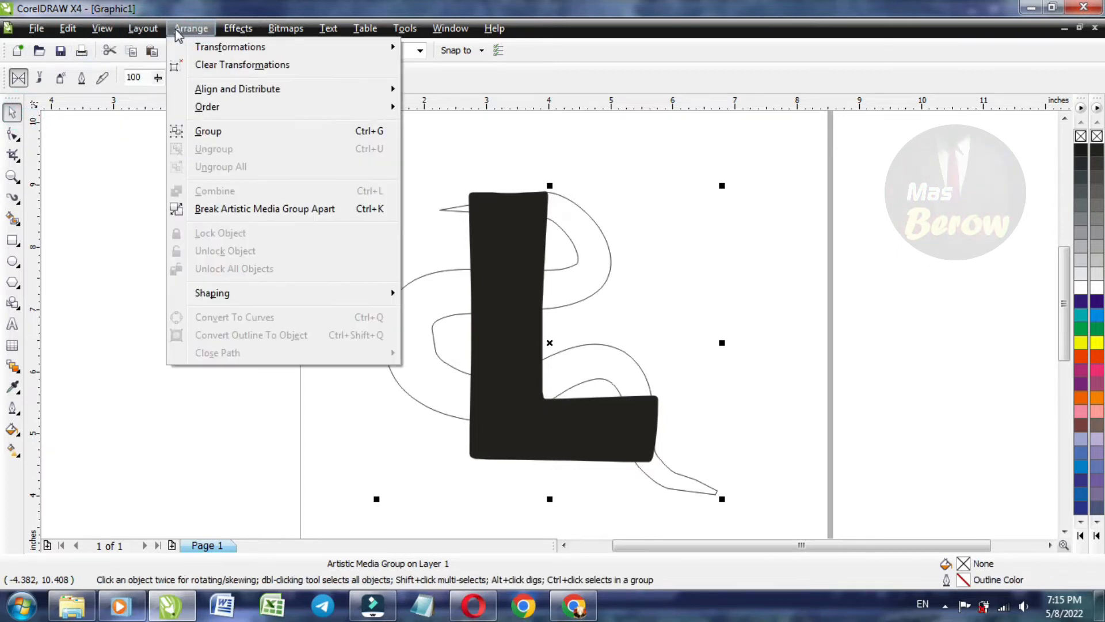
{"action": "left_click", "coordinate": [226, 210]}
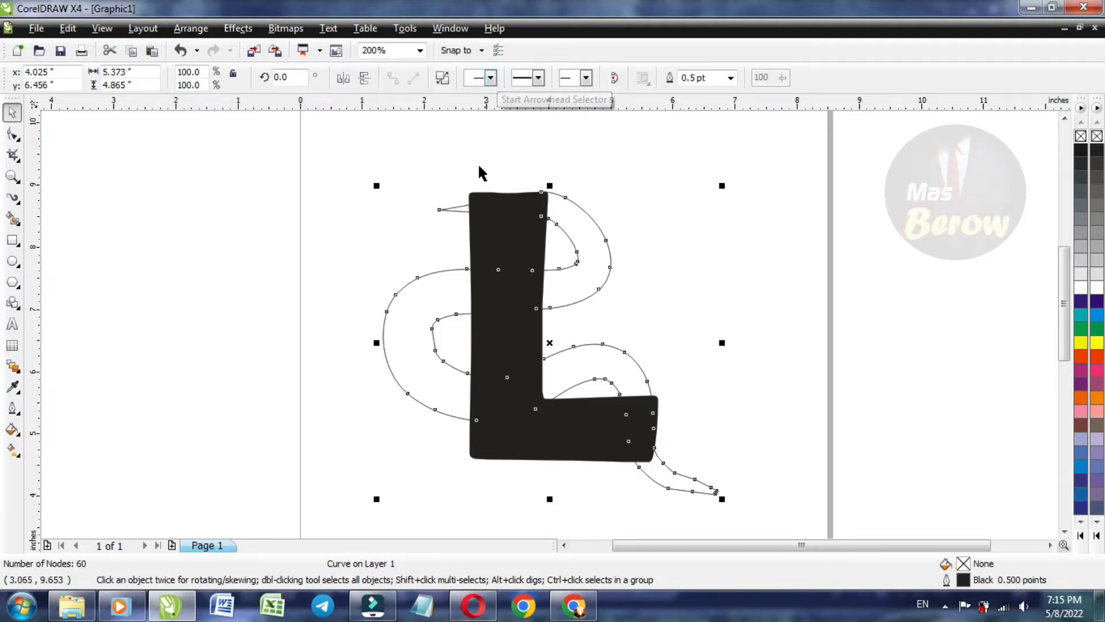
{"action": "left_click", "coordinate": [247, 208]}
Step: Remove the fill from the letter L and give it a black outline
{"action": "left_click", "coordinate": [486, 237]}
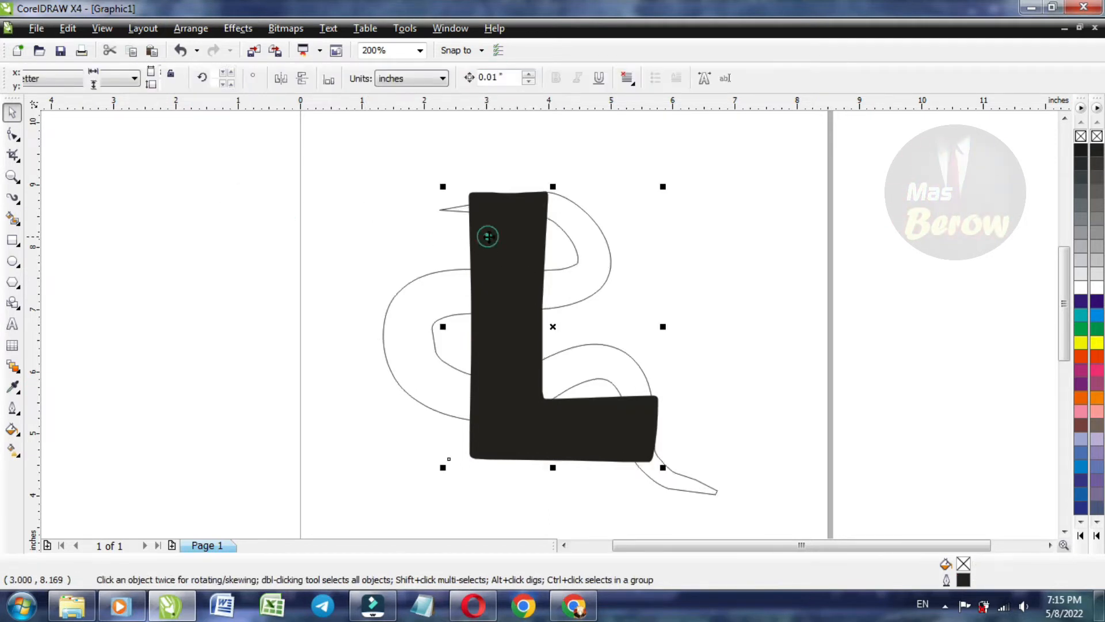
{"action": "left_click", "coordinate": [1096, 137]}
{"action": "right_click", "coordinate": [1096, 152]}
{"action": "left_click", "coordinate": [800, 238]}
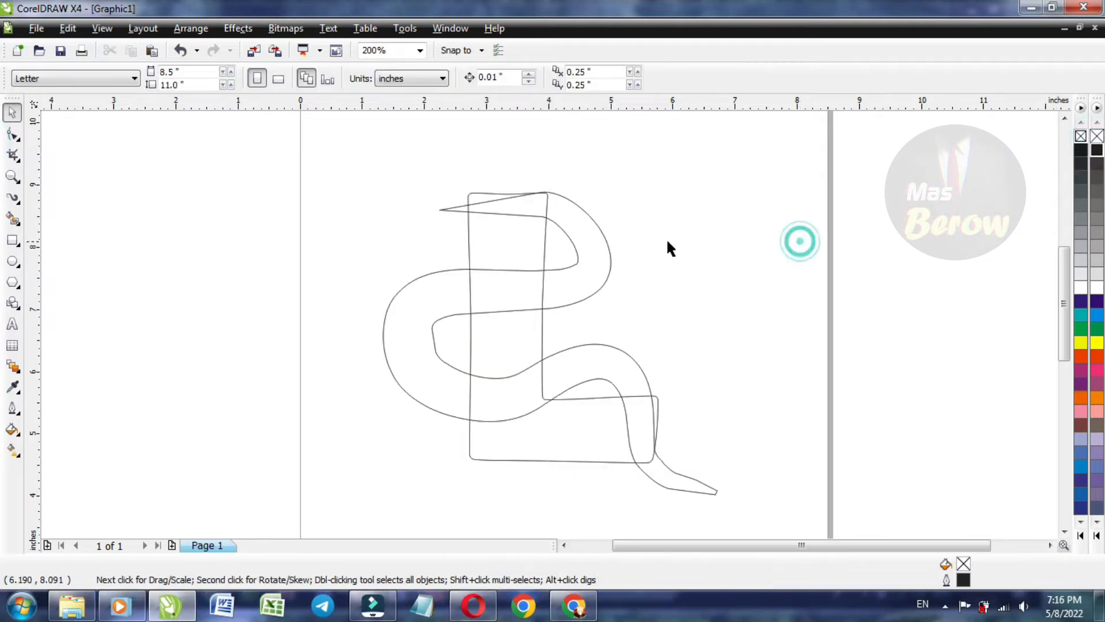
{"action": "left_click", "coordinate": [586, 242]}
{"action": "left_click", "coordinate": [873, 274]}
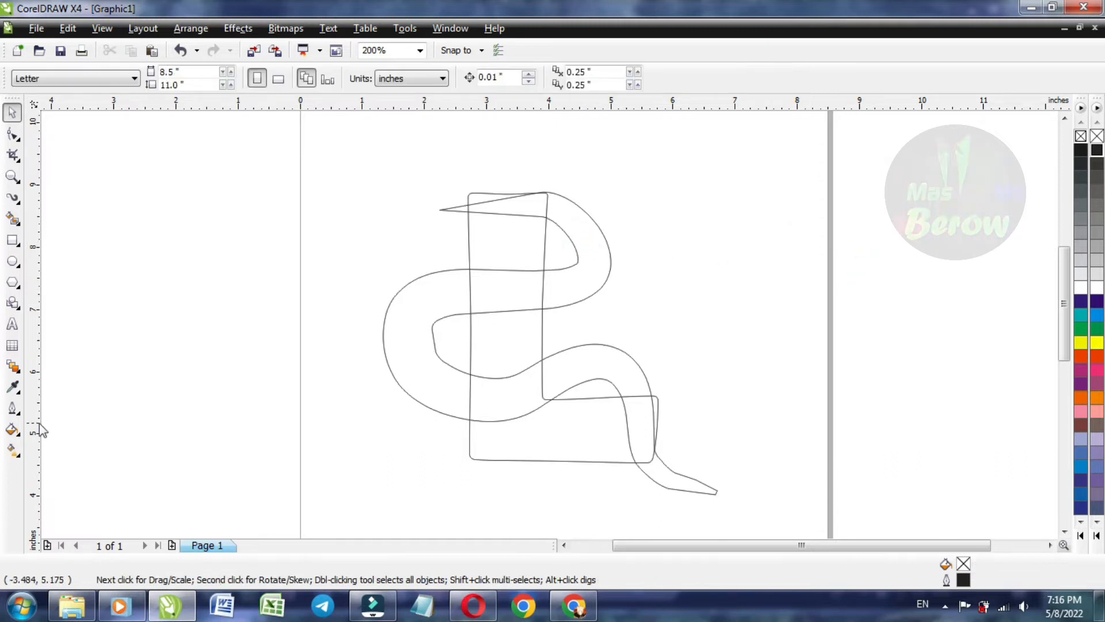
Step: Smart Fill with yellow the ribbon sections that pass in front of or outside the letter L
{"action": "left_click", "coordinate": [432, 316]}
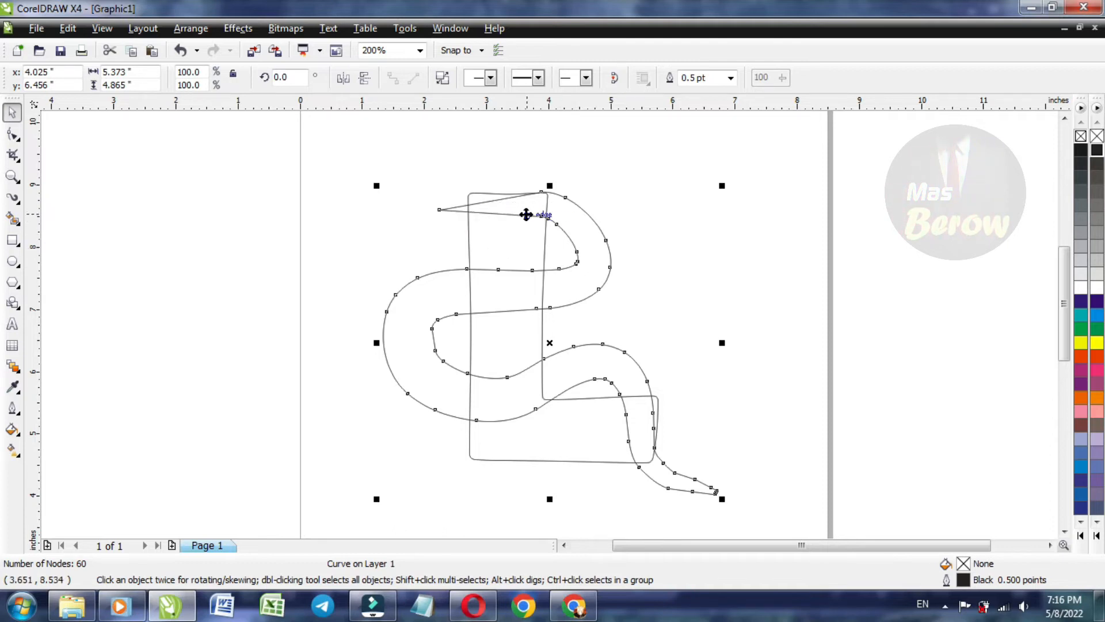
{"action": "left_click", "coordinate": [12, 219]}
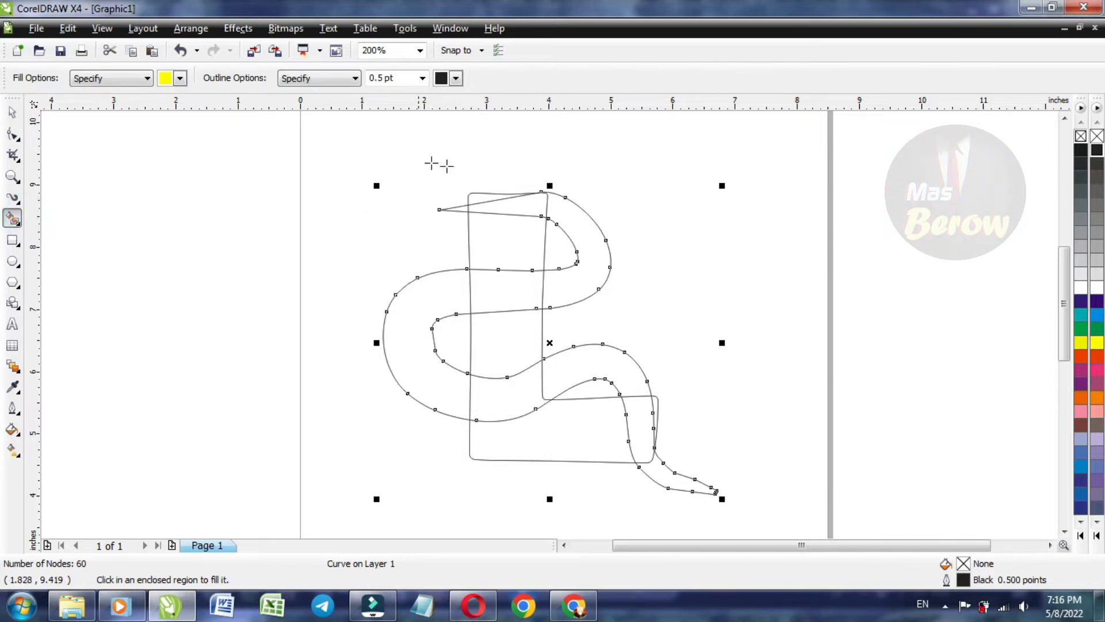
{"action": "left_click", "coordinate": [461, 211]}
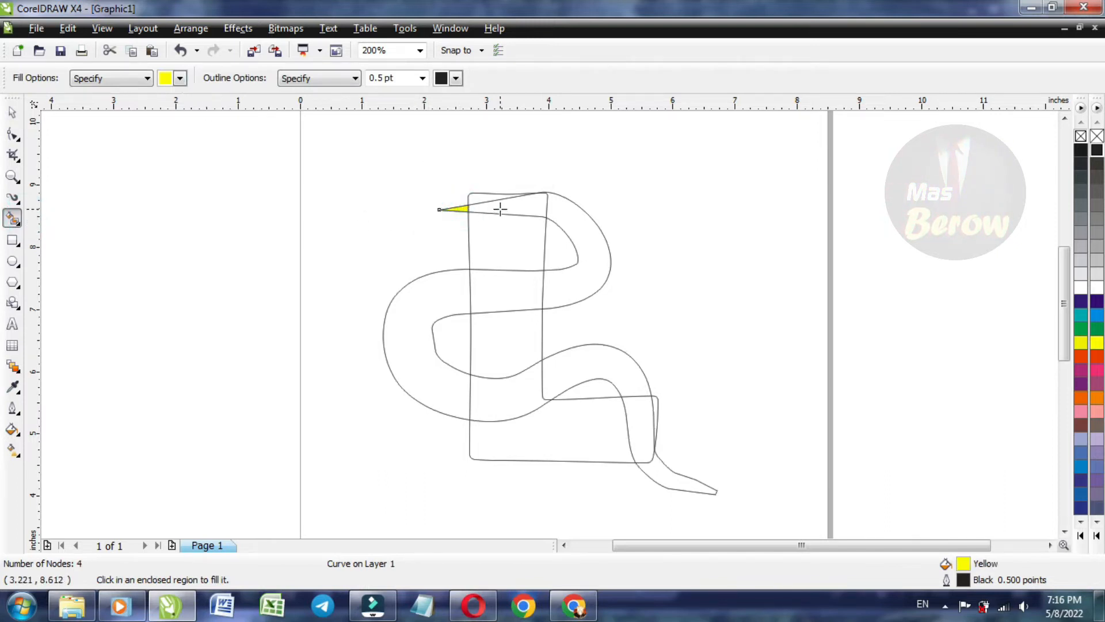
{"action": "left_click", "coordinate": [501, 211]}
{"action": "left_click", "coordinate": [583, 220]}
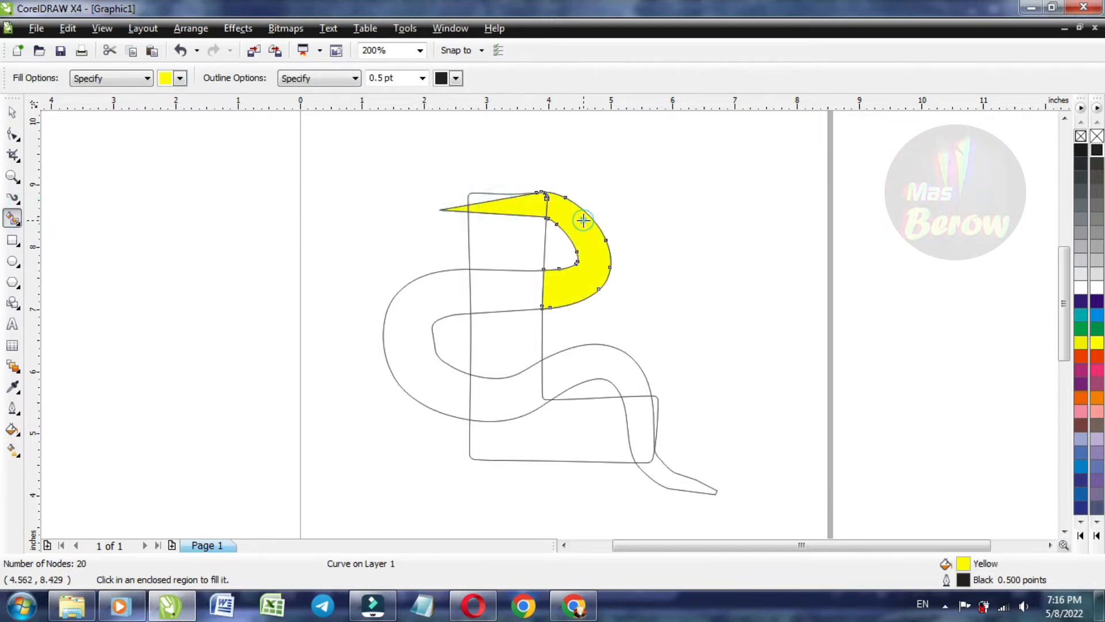
{"action": "left_click", "coordinate": [444, 294]}
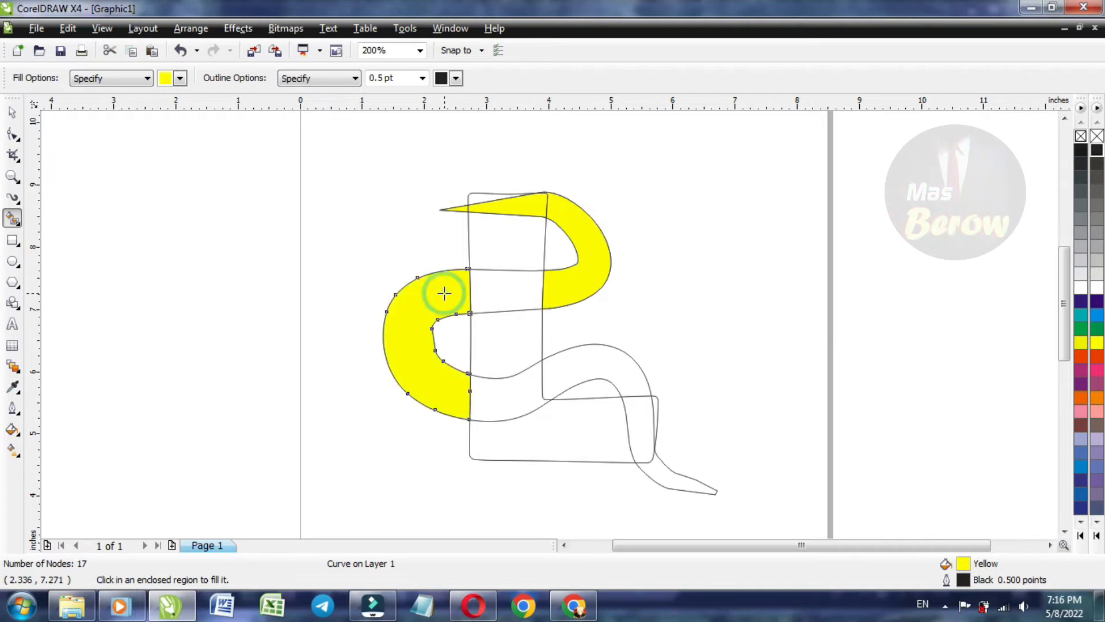
{"action": "left_click", "coordinate": [517, 398]}
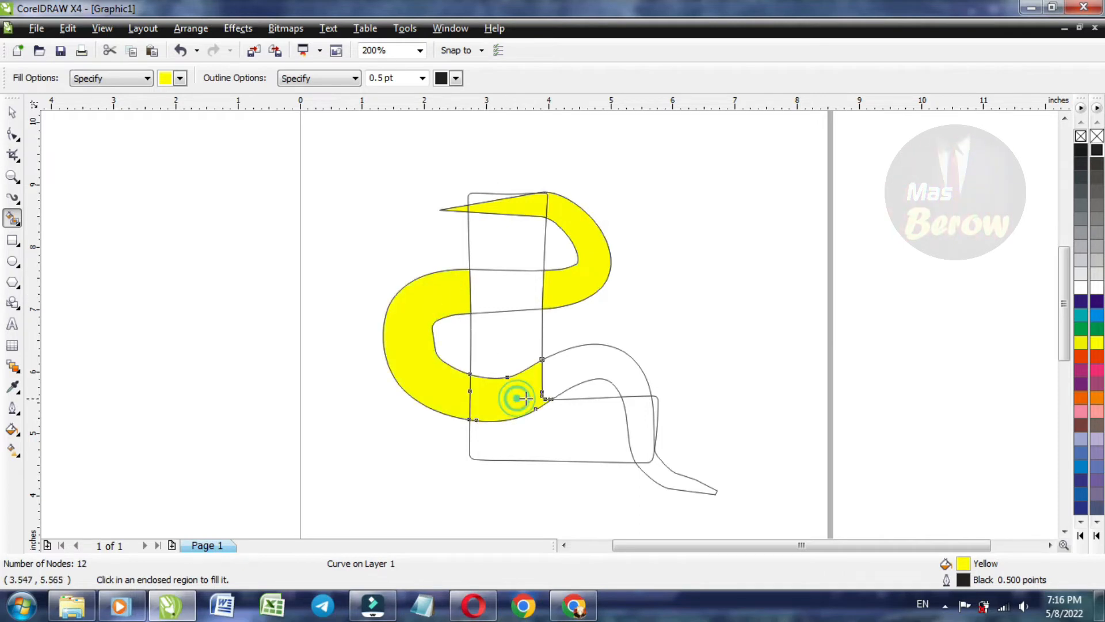
{"action": "left_click", "coordinate": [579, 373]}
{"action": "left_click", "coordinate": [702, 493]}
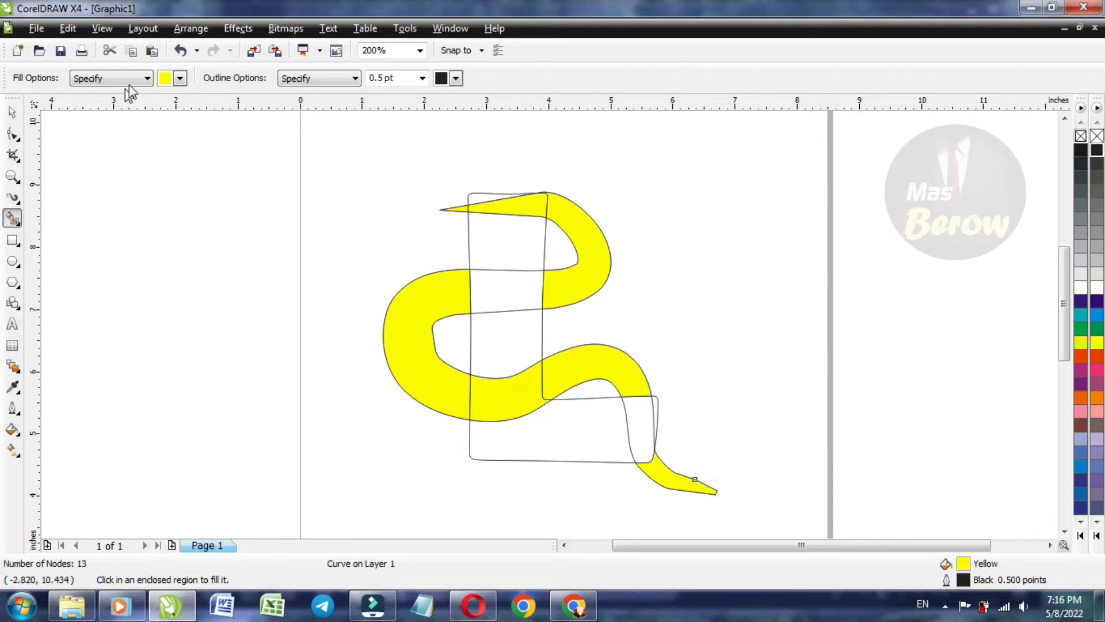
Step: Smart Fill with blue the letter's body sections and the overlaps where the L passes in front of the ribbon
{"action": "left_click", "coordinate": [181, 79]}
{"action": "left_click", "coordinate": [178, 117]}
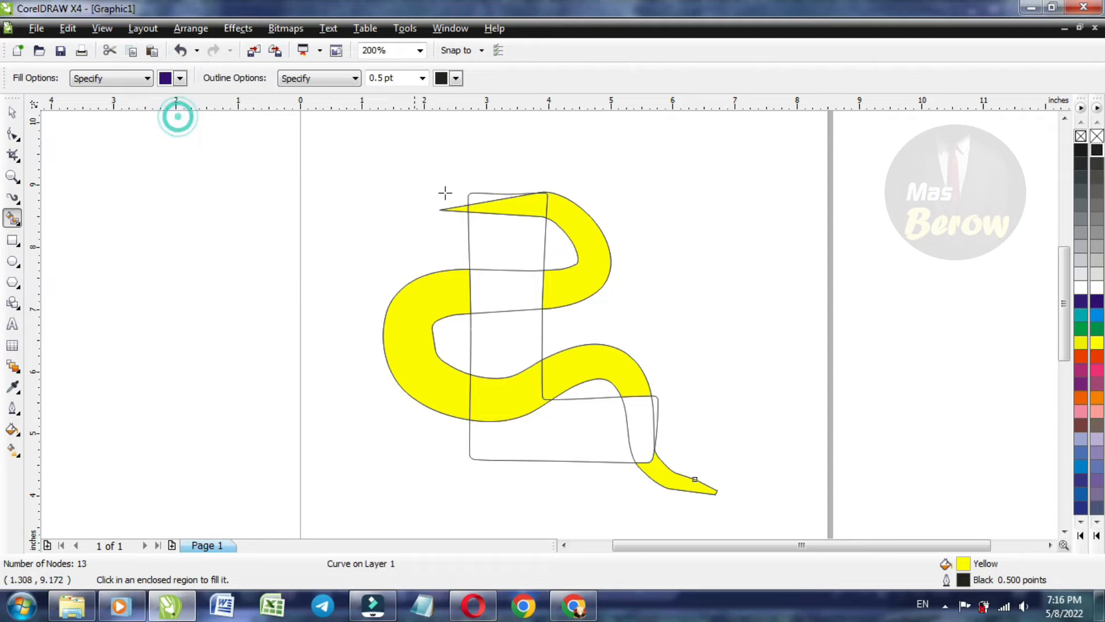
{"action": "left_click", "coordinate": [484, 196]}
{"action": "left_click", "coordinate": [489, 239]}
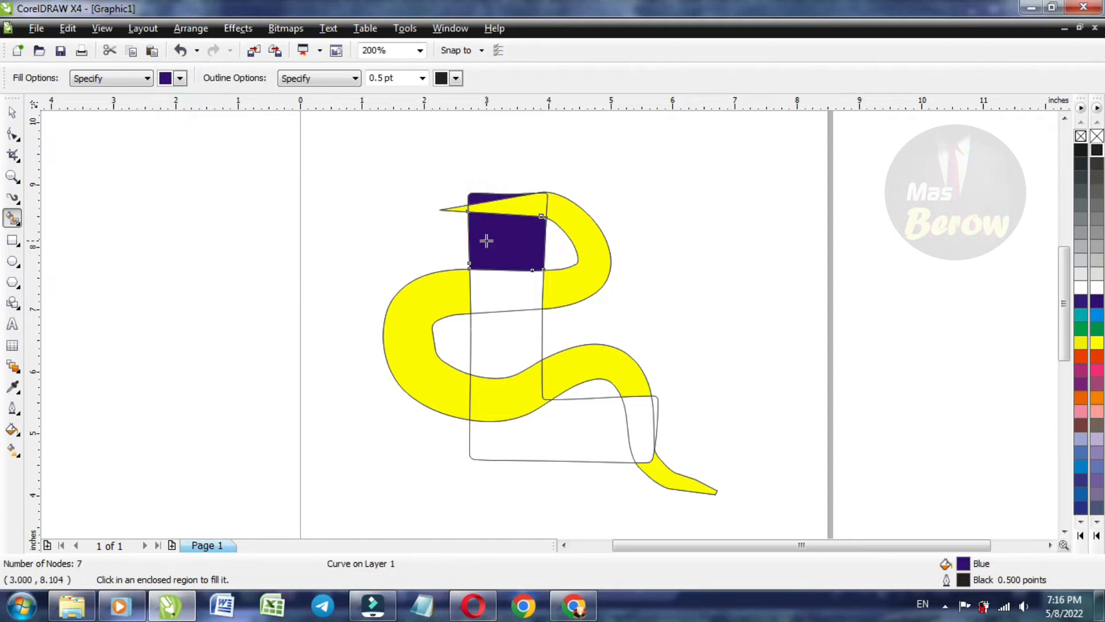
{"action": "left_click", "coordinate": [494, 282]}
{"action": "left_click", "coordinate": [503, 326]}
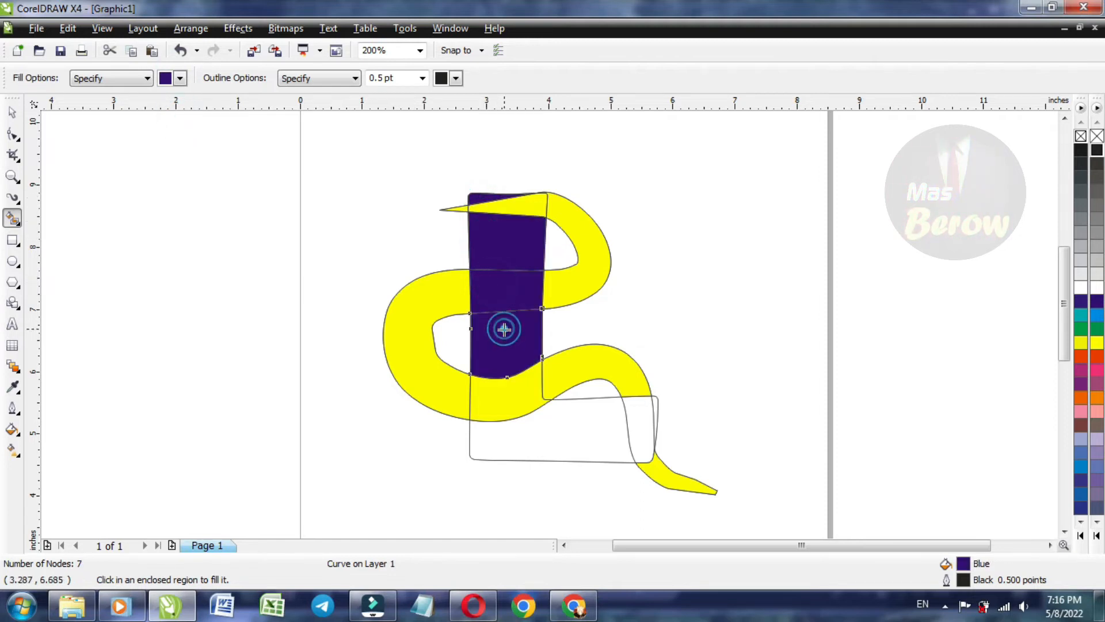
{"action": "left_click", "coordinate": [535, 448]}
{"action": "left_click", "coordinate": [644, 427]}
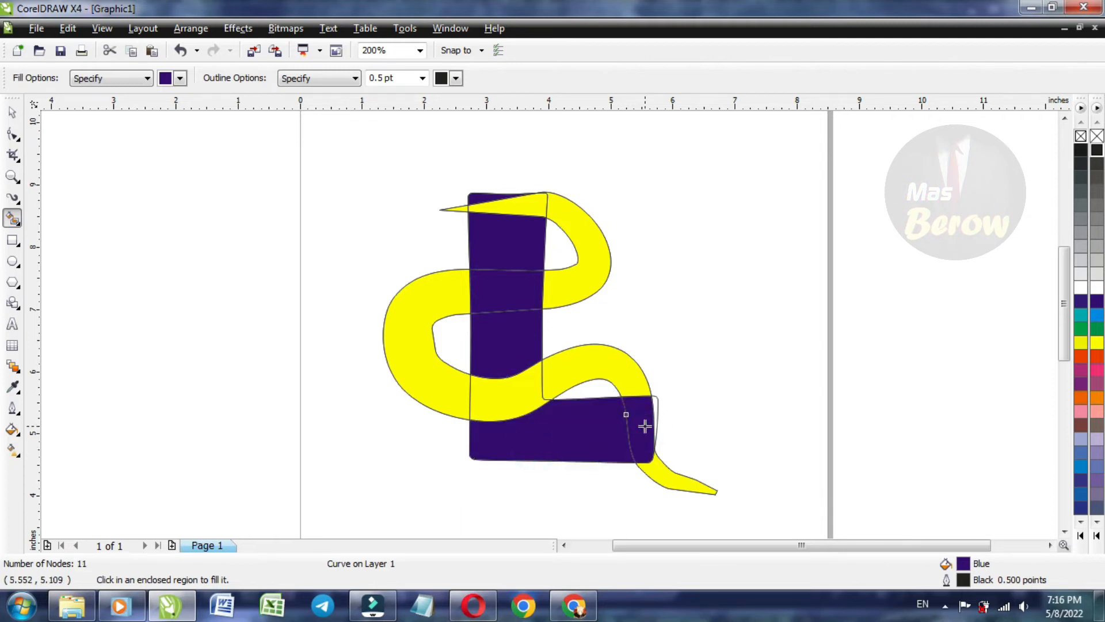
Step: Move the original unfilled letter L away from the coloured artwork, over the page's right edge
{"action": "left_click", "coordinate": [12, 112]}
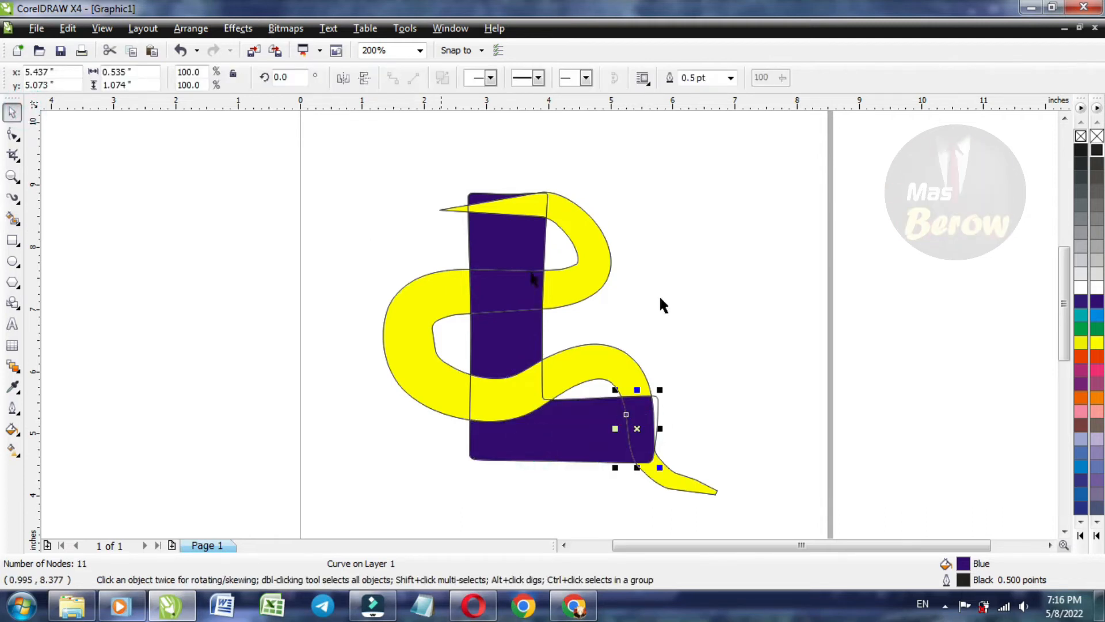
{"action": "left_click", "coordinate": [785, 308]}
{"action": "left_click_drag", "start_coordinate": [657, 406], "coordinate": [977, 388]}
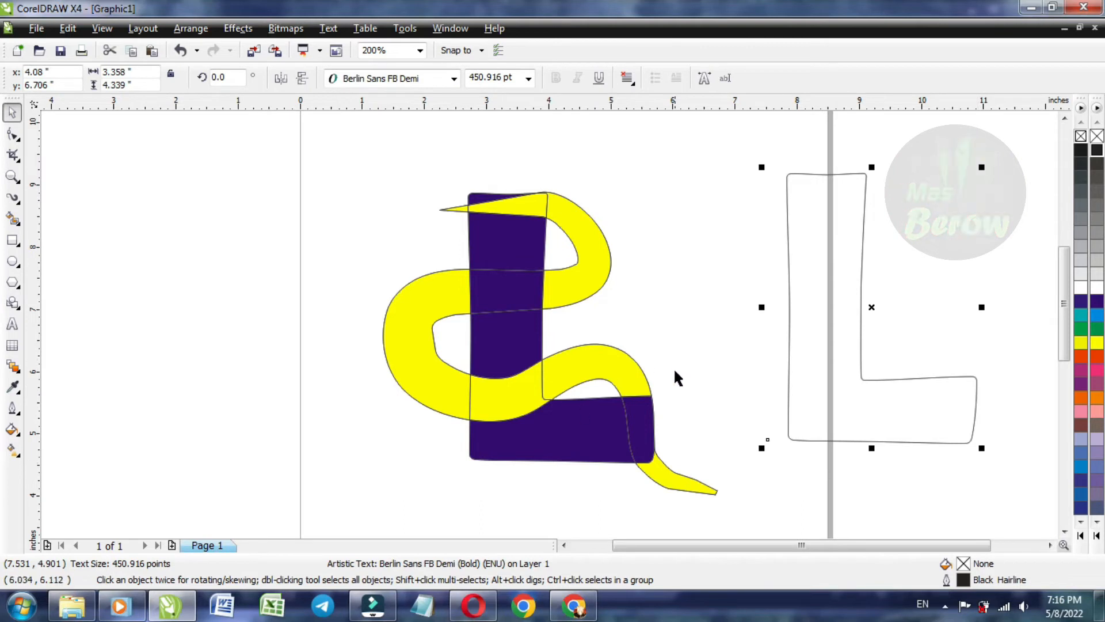
{"action": "left_click_drag", "start_coordinate": [656, 415], "coordinate": [703, 396]}
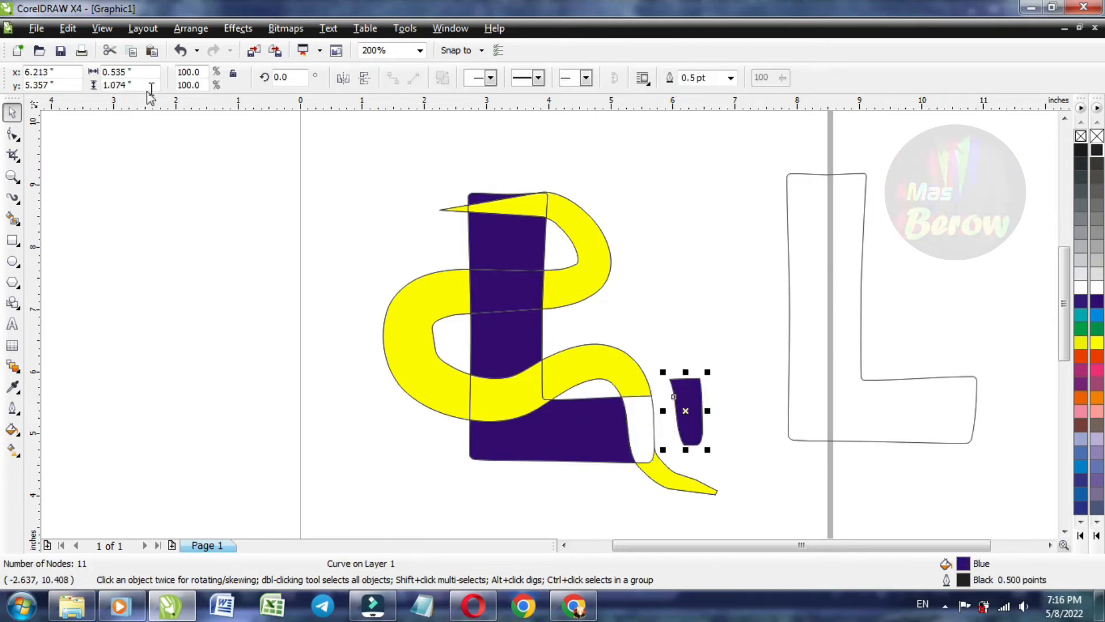
{"action": "left_click", "coordinate": [178, 52]}
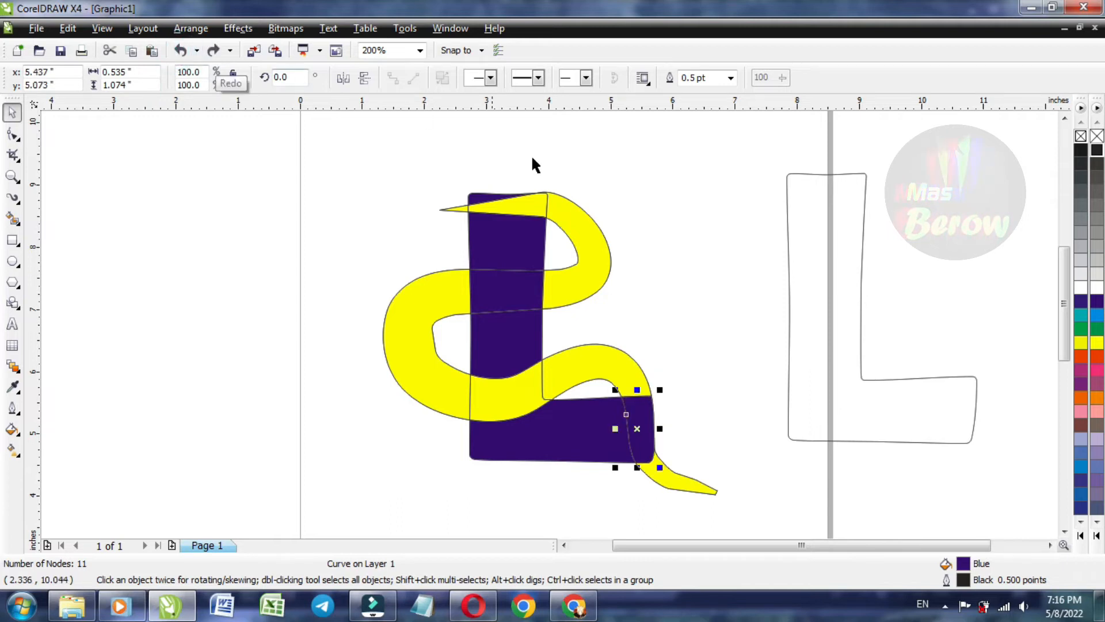
{"action": "left_click", "coordinate": [712, 255]}
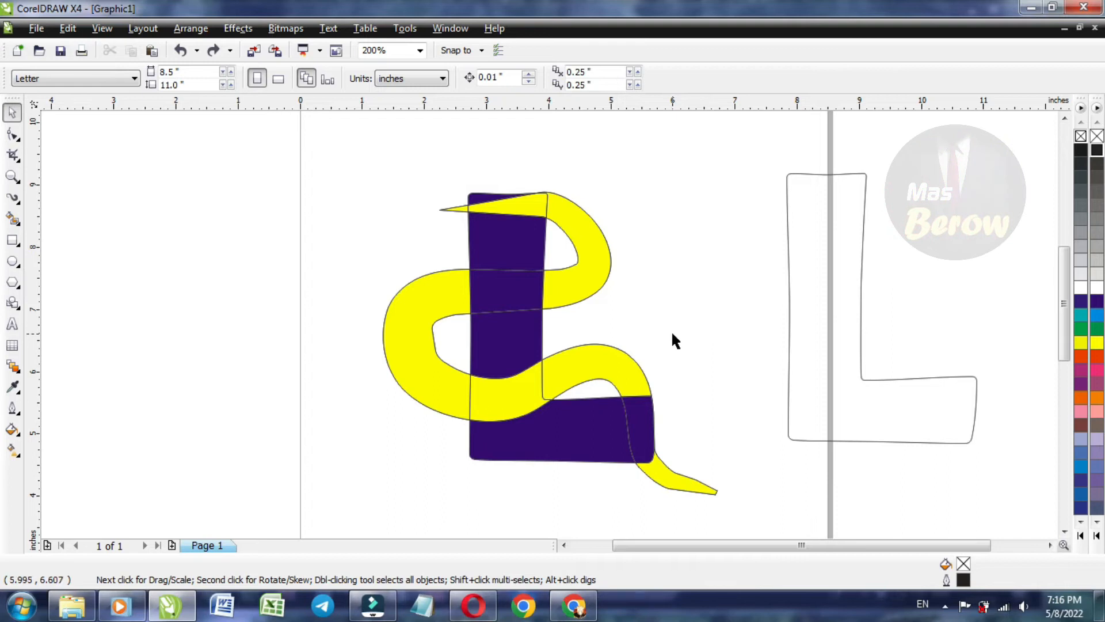
Step: Weld all the blue sections of the letter L, including the ribbon overlaps, into a single shape
{"action": "left_click", "coordinate": [490, 202]}
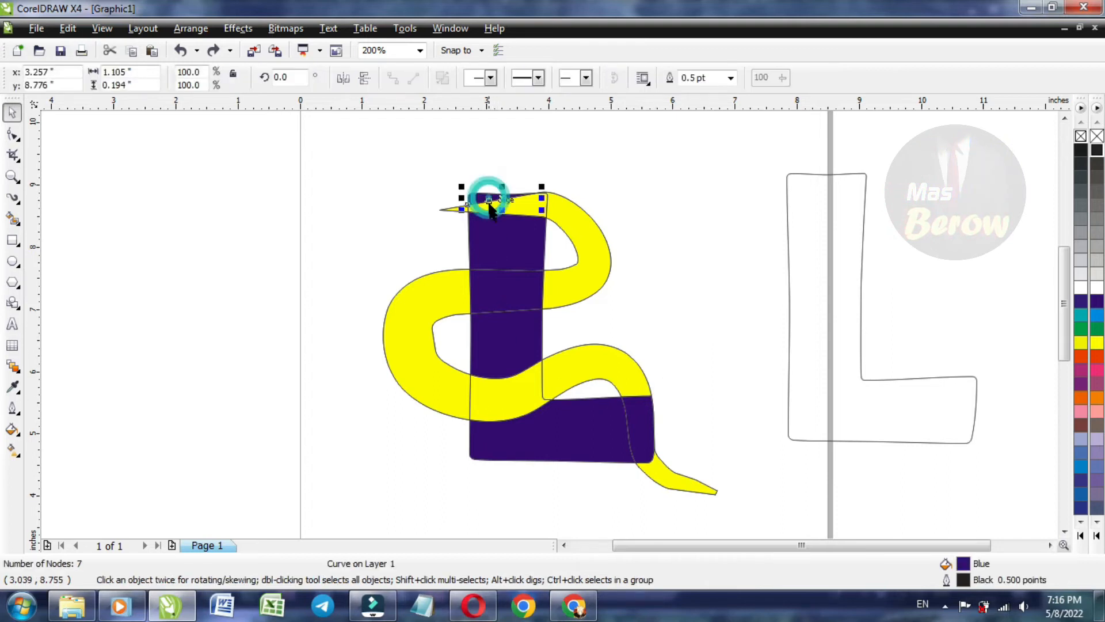
{"action": "left_click", "coordinate": [492, 228]}
{"action": "left_click", "coordinate": [502, 299]}
{"action": "left_click", "coordinate": [501, 328]}
{"action": "left_click", "coordinate": [534, 435]}
{"action": "left_click", "coordinate": [646, 414]}
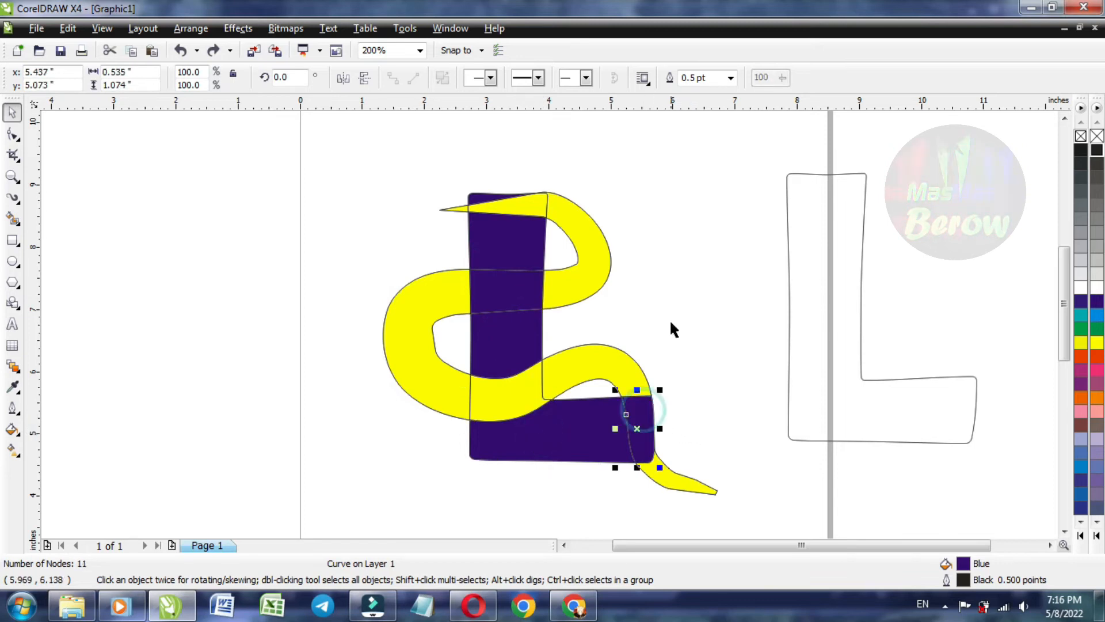
{"action": "left_click", "coordinate": [548, 419], "text": "shift"}
{"action": "left_click", "coordinate": [507, 349], "text": "shift"}
{"action": "left_click", "coordinate": [505, 287], "text": "shift"}
{"action": "left_click", "coordinate": [506, 238], "text": "shift"}
{"action": "left_click", "coordinate": [489, 196], "text": "shift"}
{"action": "left_click", "coordinate": [492, 78]}
{"action": "left_click", "coordinate": [724, 249]}
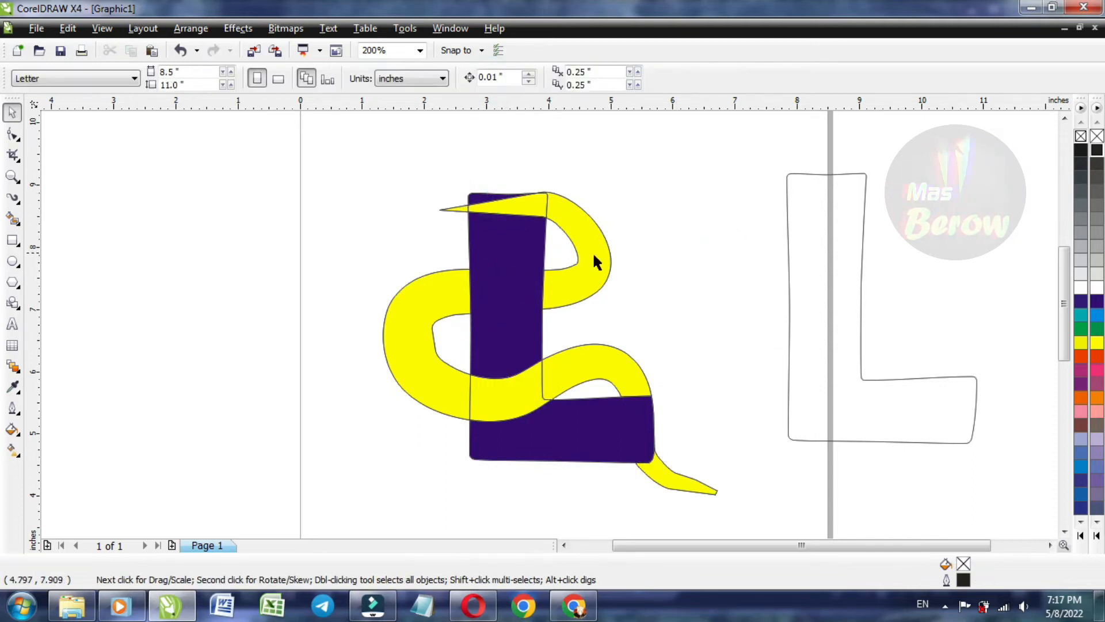
Step: Weld all seven yellow ribbon sections, from the thin upper tip to the lower tail, into one shape
{"action": "left_click", "coordinate": [457, 209]}
{"action": "left_click", "coordinate": [512, 212], "text": "shift"}
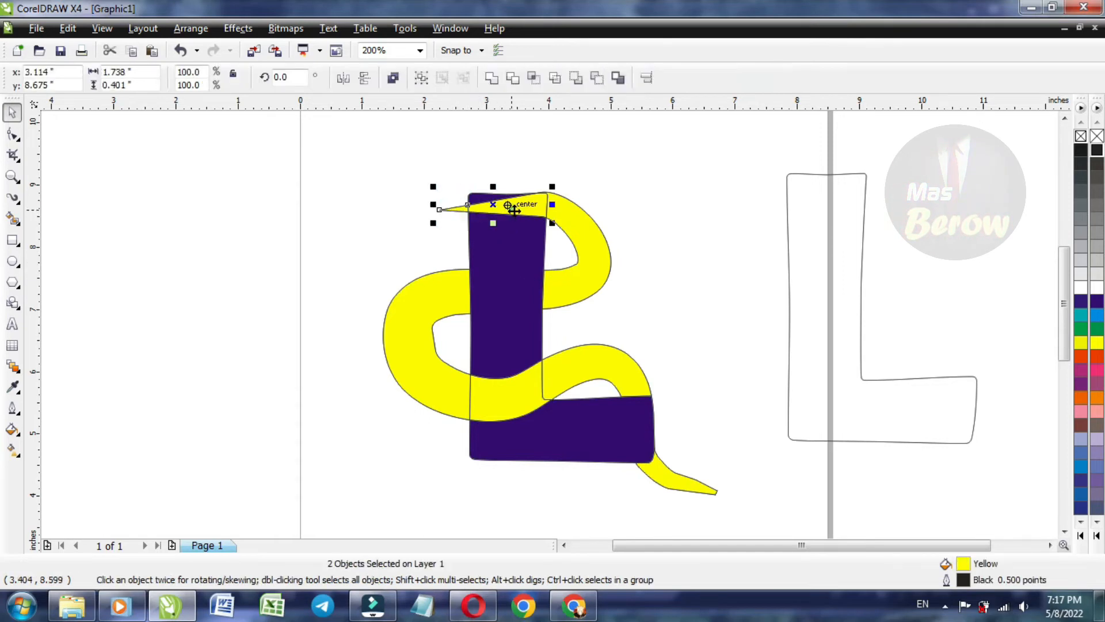
{"action": "left_click", "coordinate": [568, 218], "text": "shift"}
{"action": "left_click", "coordinate": [409, 346], "text": "shift"}
{"action": "left_click", "coordinate": [527, 403], "text": "shift"}
{"action": "left_click", "coordinate": [599, 363], "text": "shift"}
{"action": "left_click", "coordinate": [675, 473], "text": "shift"}
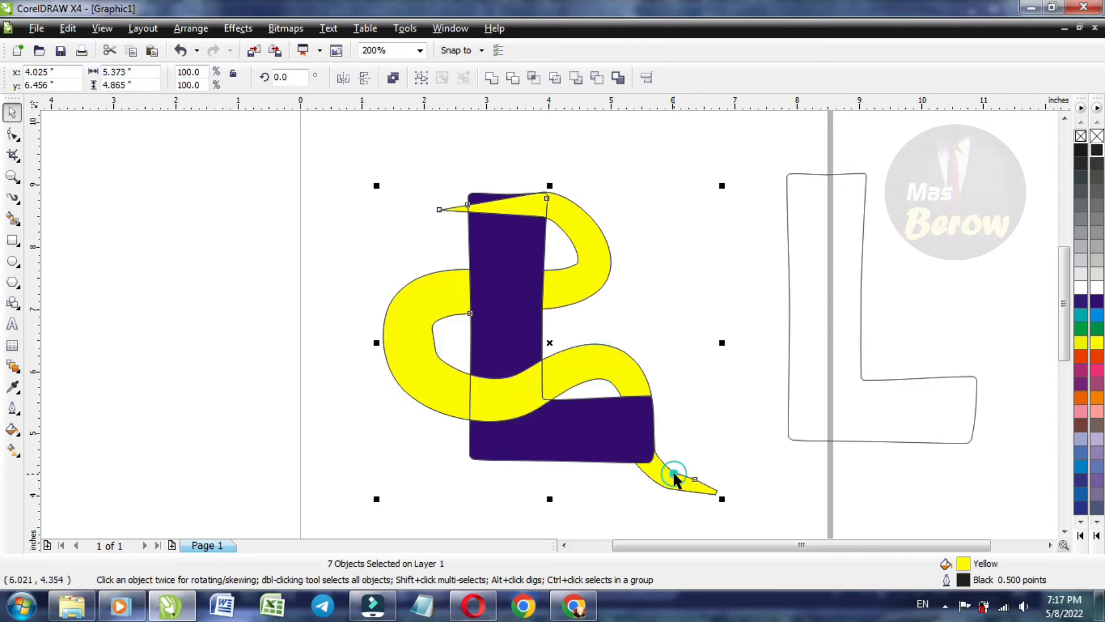
{"action": "left_click", "coordinate": [488, 81]}
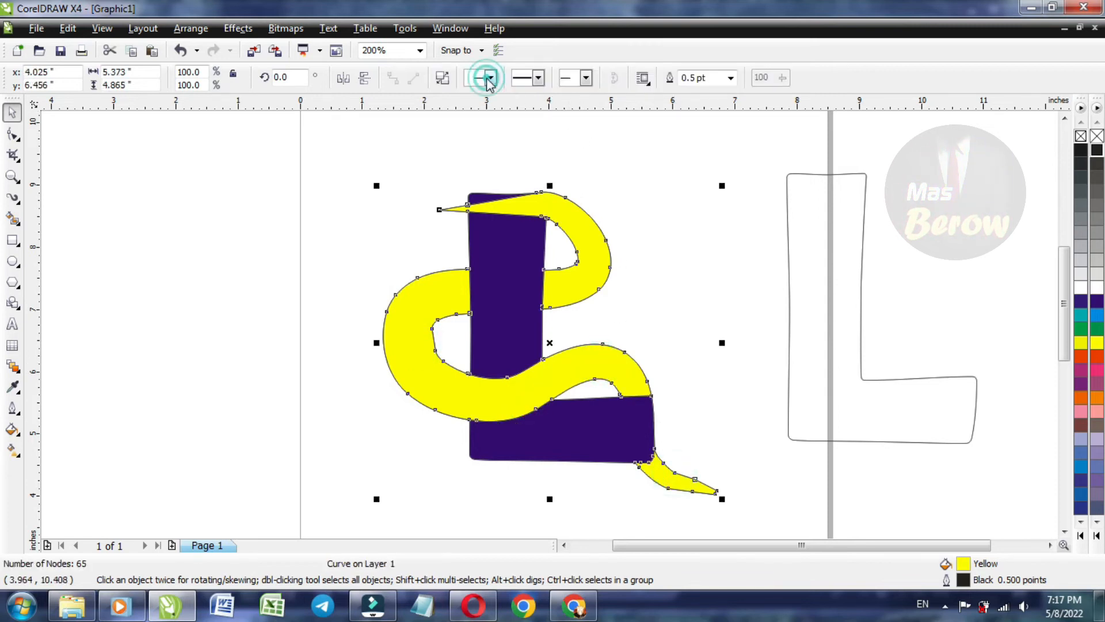
{"action": "left_click", "coordinate": [696, 276]}
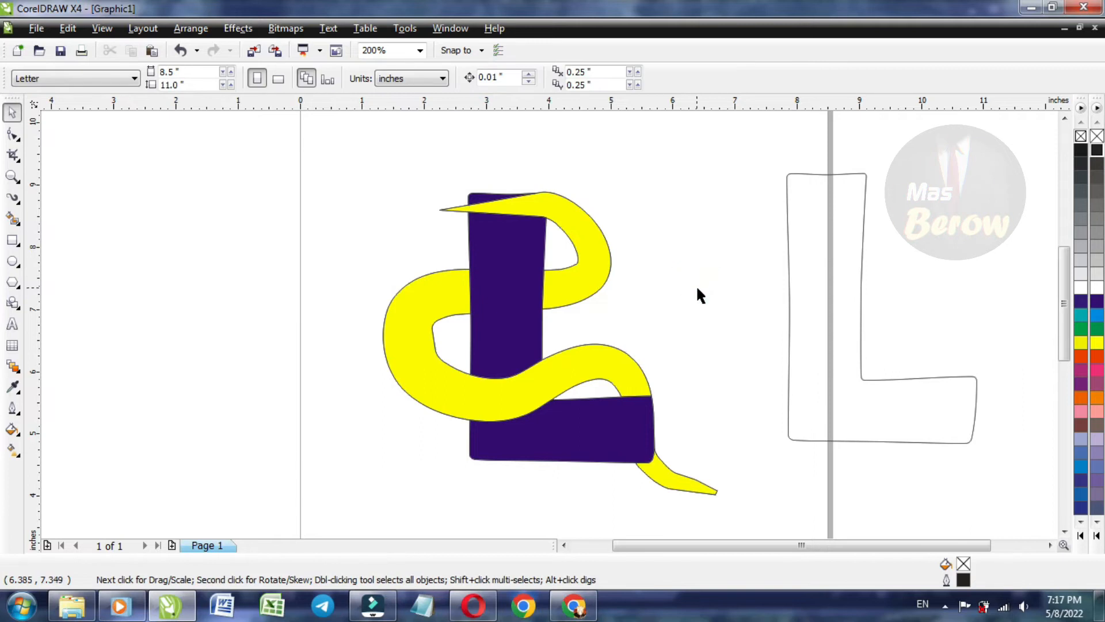
{"action": "left_click_drag", "start_coordinate": [634, 363], "coordinate": [878, 344]}
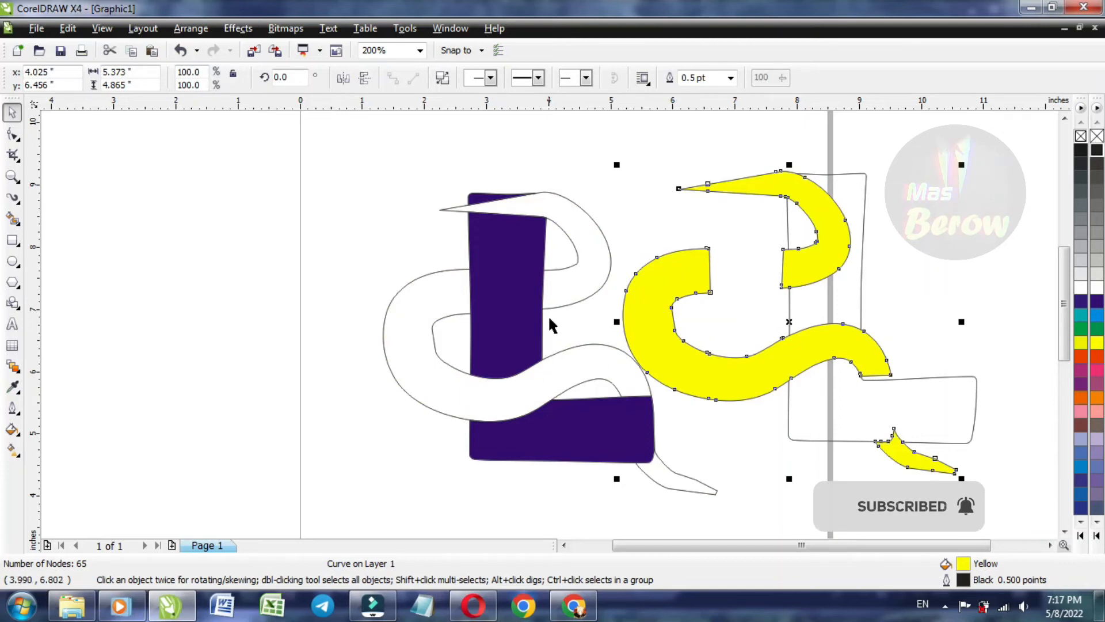
{"action": "left_click", "coordinate": [180, 50]}
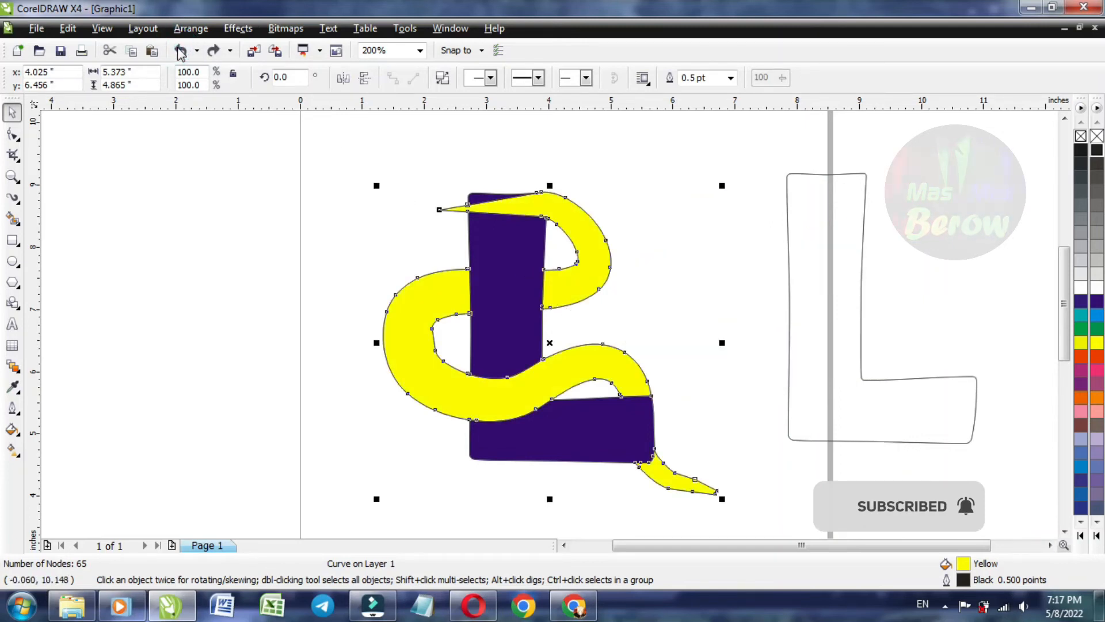
{"action": "left_click", "coordinate": [326, 236]}
Step: Reposition the unfilled letter L beside the coloured artwork, over the page's right edge
{"action": "scroll", "coordinate": [645, 374], "scroll_direction": "down", "scroll_amount": 1}
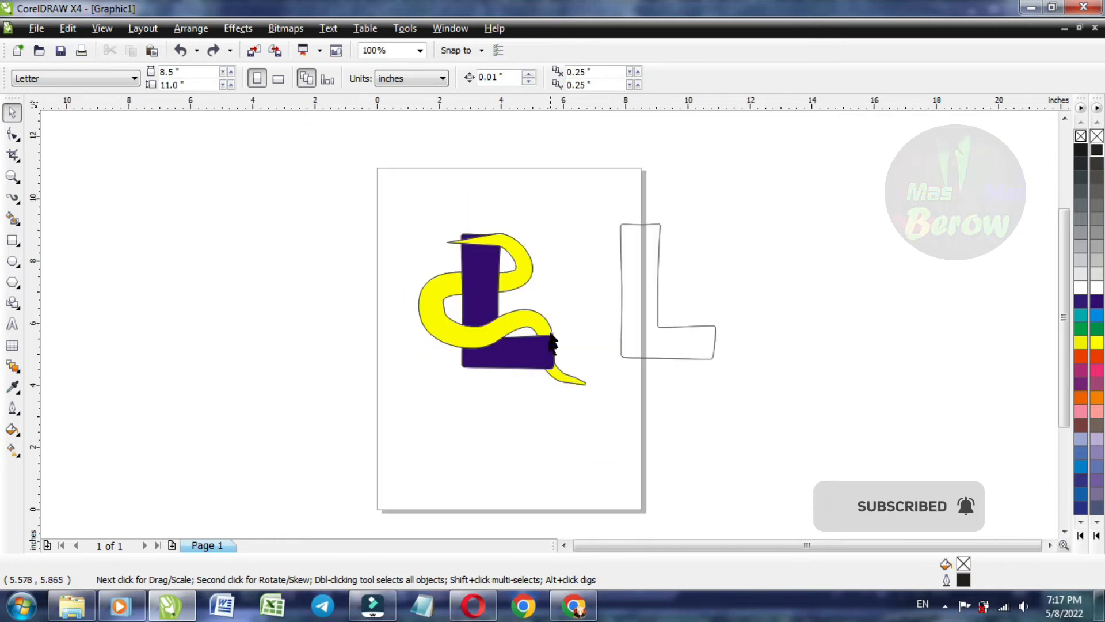
{"action": "scroll", "coordinate": [551, 342], "scroll_direction": "up", "scroll_amount": 1}
{"action": "scroll", "coordinate": [551, 325], "scroll_direction": "down", "scroll_amount": 1}
{"action": "left_click_drag", "start_coordinate": [647, 309], "coordinate": [657, 327]}
{"action": "scroll", "coordinate": [550, 331], "scroll_direction": "up", "scroll_amount": 1}
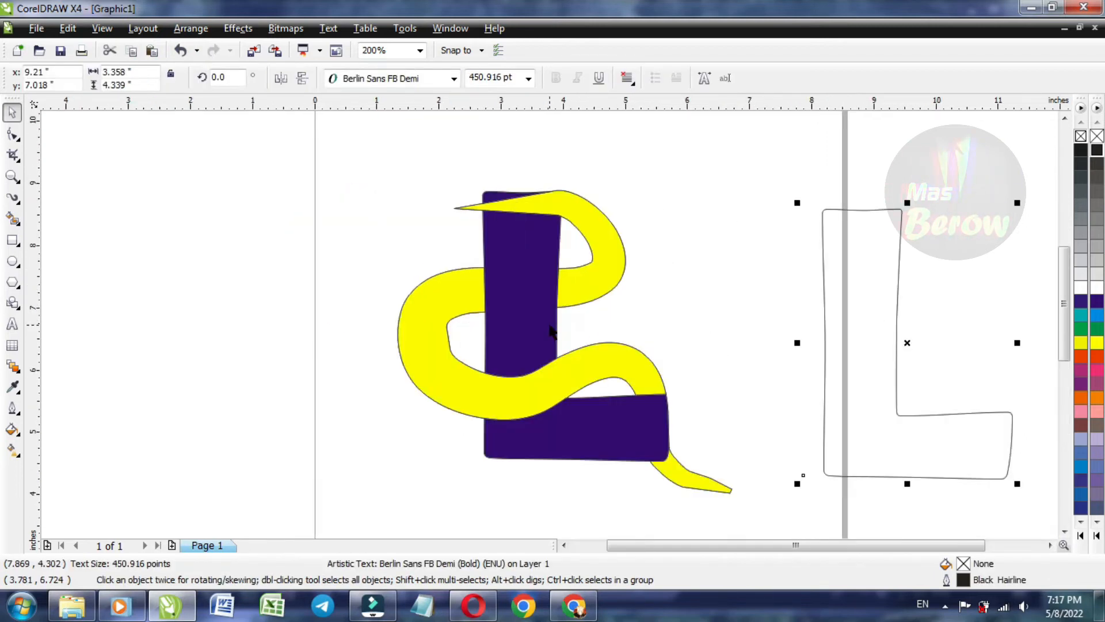
{"action": "left_click", "coordinate": [690, 300]}
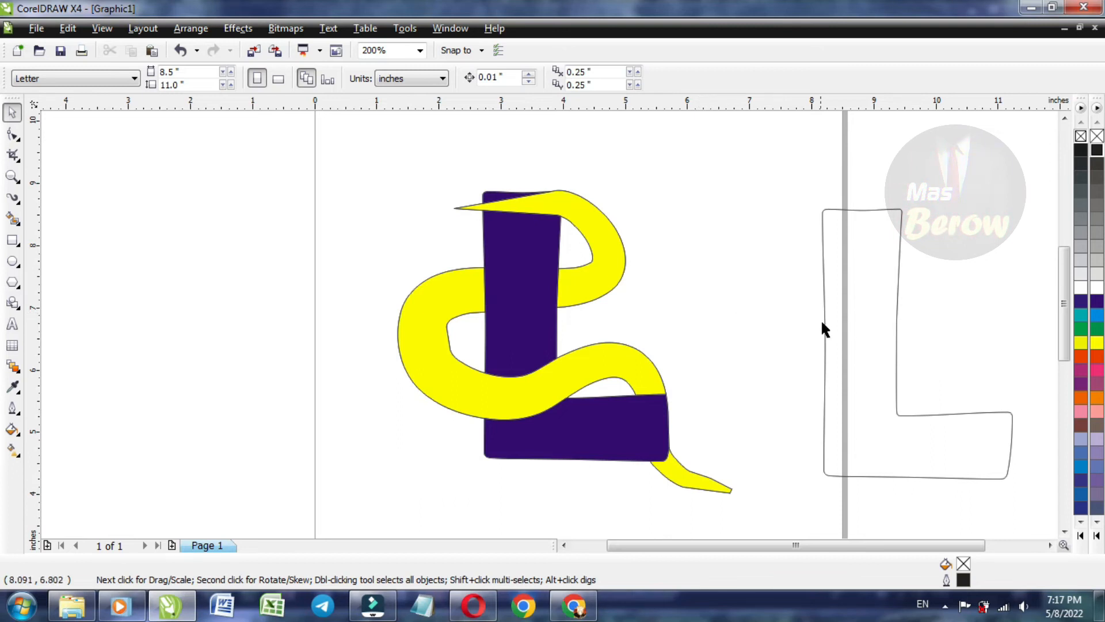
{"action": "left_click_drag", "start_coordinate": [844, 329], "coordinate": [798, 302]}
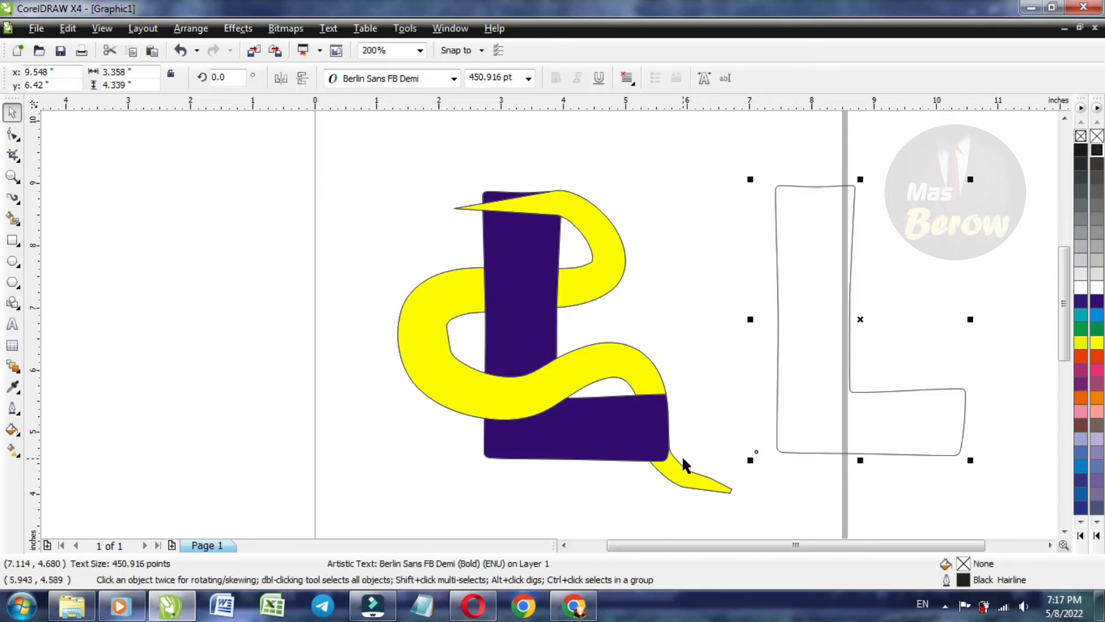
Step: Move the original unfilled ribbon and the unfilled letter L away from the coloured artwork, to the left side of the page
{"action": "left_click_drag", "start_coordinate": [685, 465], "coordinate": [710, 455]}
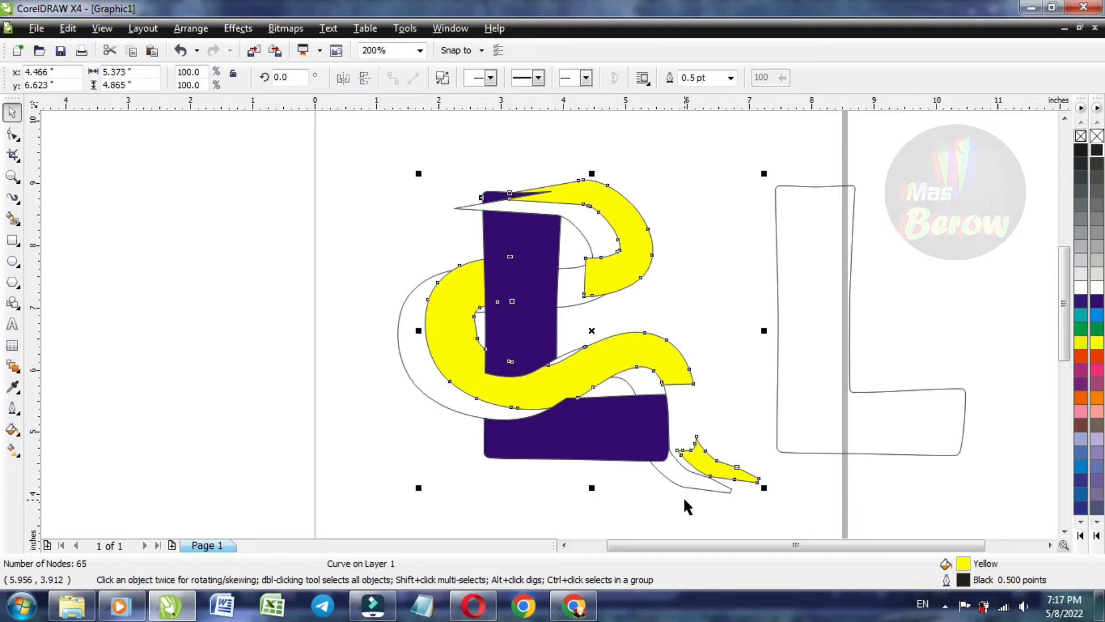
{"action": "key", "text": "ctrl+z"}
{"action": "scroll", "coordinate": [711, 479], "scroll_direction": "up", "scroll_amount": 1}
{"action": "scroll", "coordinate": [546, 327], "scroll_direction": "up", "scroll_amount": 1}
{"action": "left_click_drag", "start_coordinate": [538, 325], "coordinate": [734, 311]}
{"action": "left_click_drag", "start_coordinate": [452, 313], "coordinate": [481, 308]}
{"action": "scroll", "coordinate": [548, 324], "scroll_direction": "down", "scroll_amount": 2}
{"action": "scroll", "coordinate": [552, 320], "scroll_direction": "down", "scroll_amount": 2}
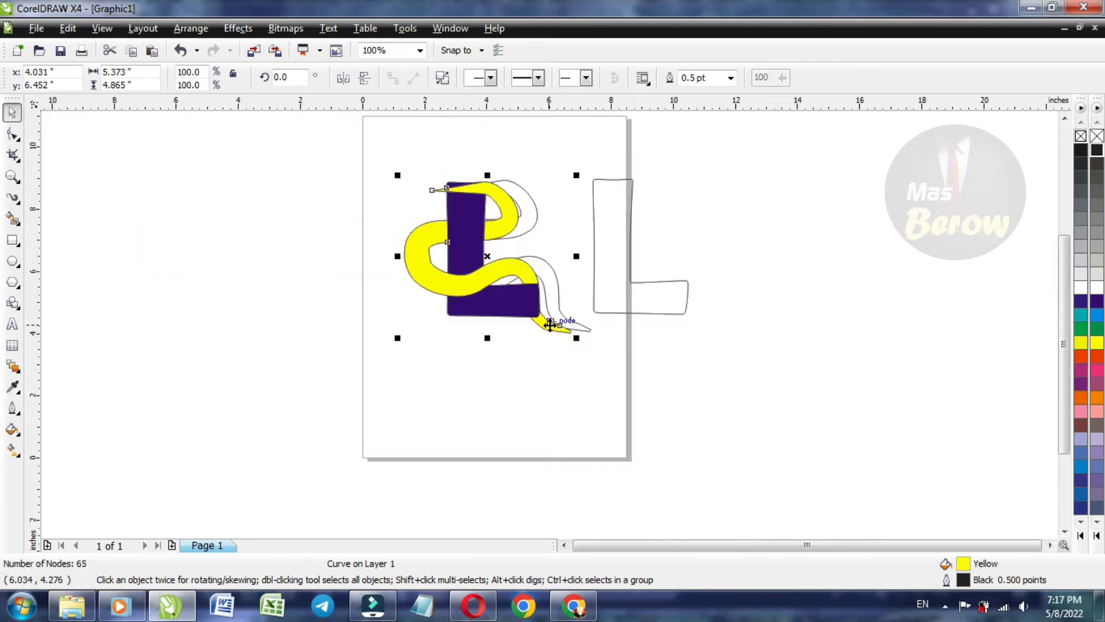
{"action": "scroll", "coordinate": [524, 219], "scroll_direction": "up", "scroll_amount": 2}
{"action": "left_click_drag", "start_coordinate": [561, 331], "coordinate": [217, 309]}
{"action": "scroll", "coordinate": [584, 351], "scroll_direction": "down", "scroll_amount": 1}
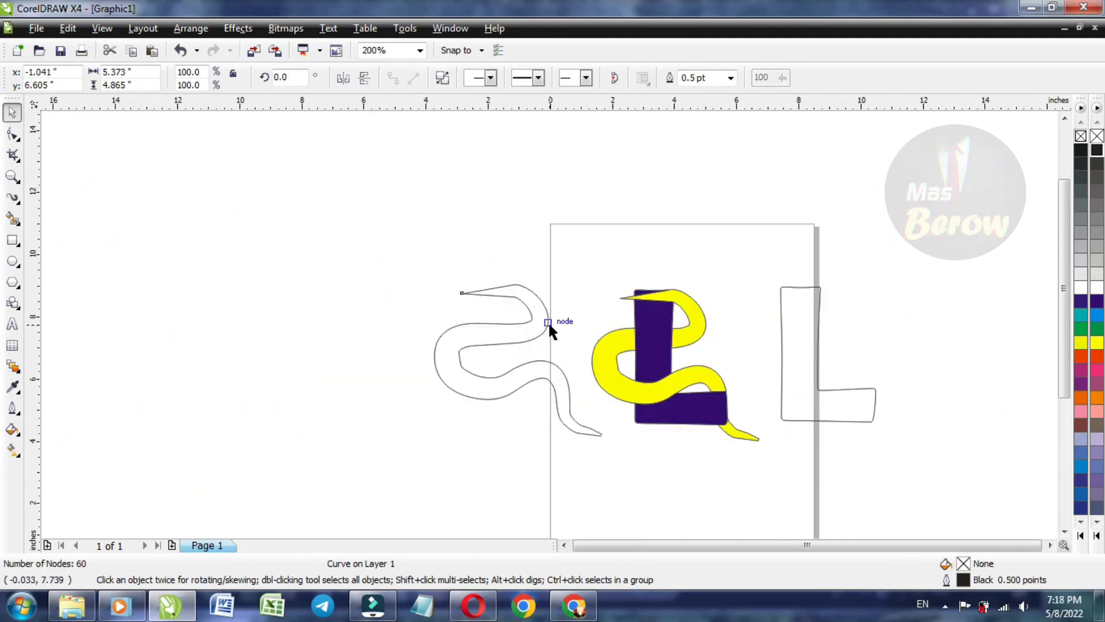
{"action": "left_click_drag", "start_coordinate": [820, 364], "coordinate": [361, 364]}
{"action": "scroll", "coordinate": [451, 318], "scroll_direction": "up", "scroll_amount": 1}
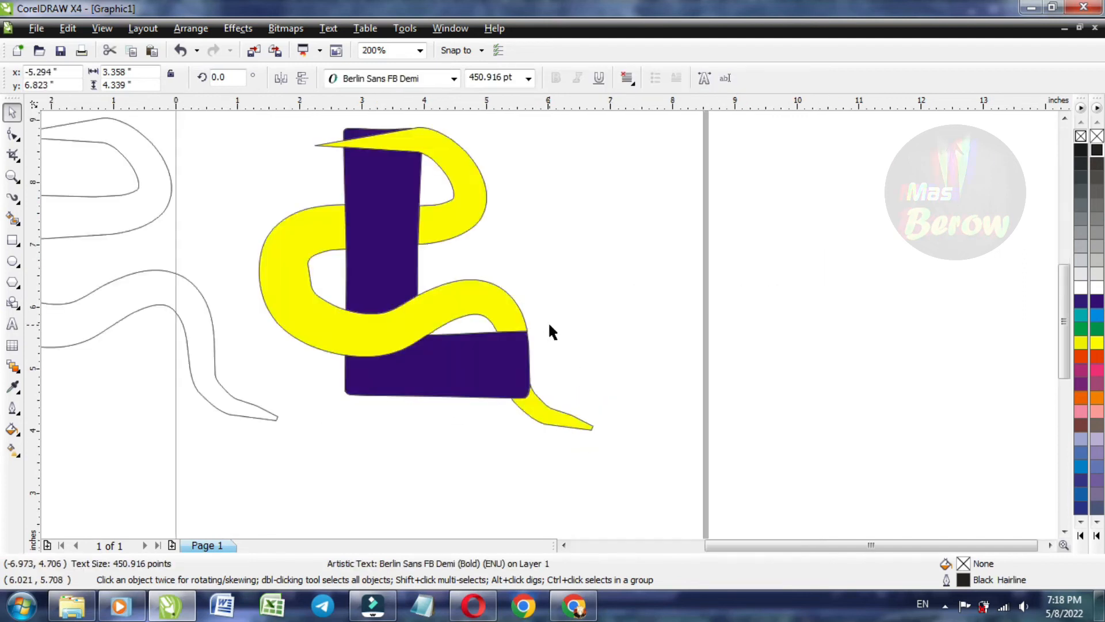
Step: Remove the black outline from both the welded yellow ribbon and the welded blue letter L
{"action": "left_click", "coordinate": [452, 303]}
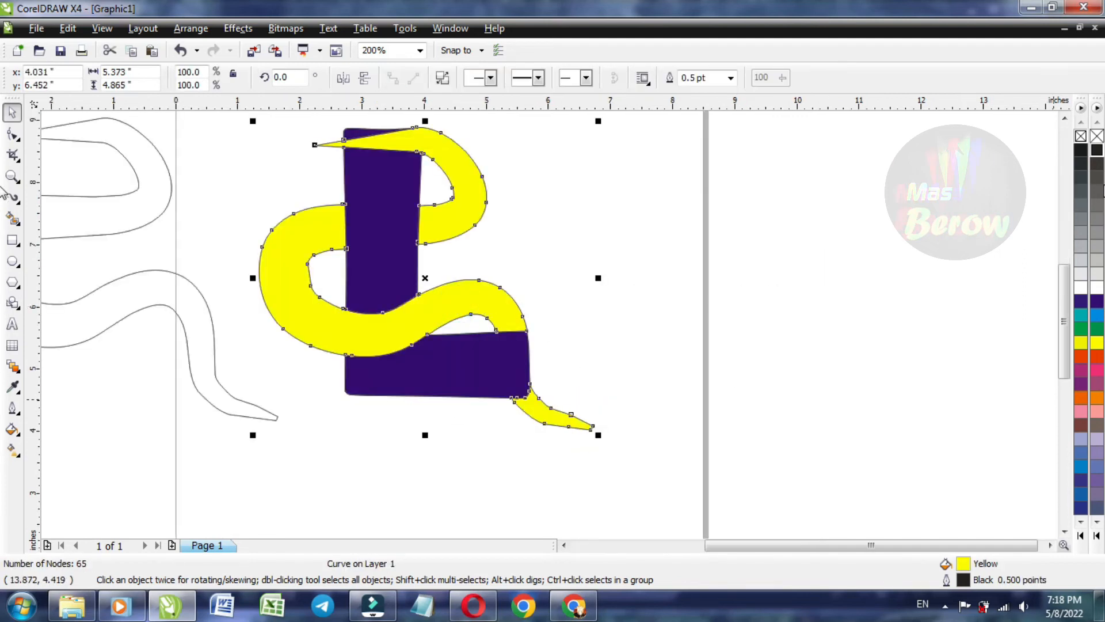
{"action": "right_click", "coordinate": [1097, 136]}
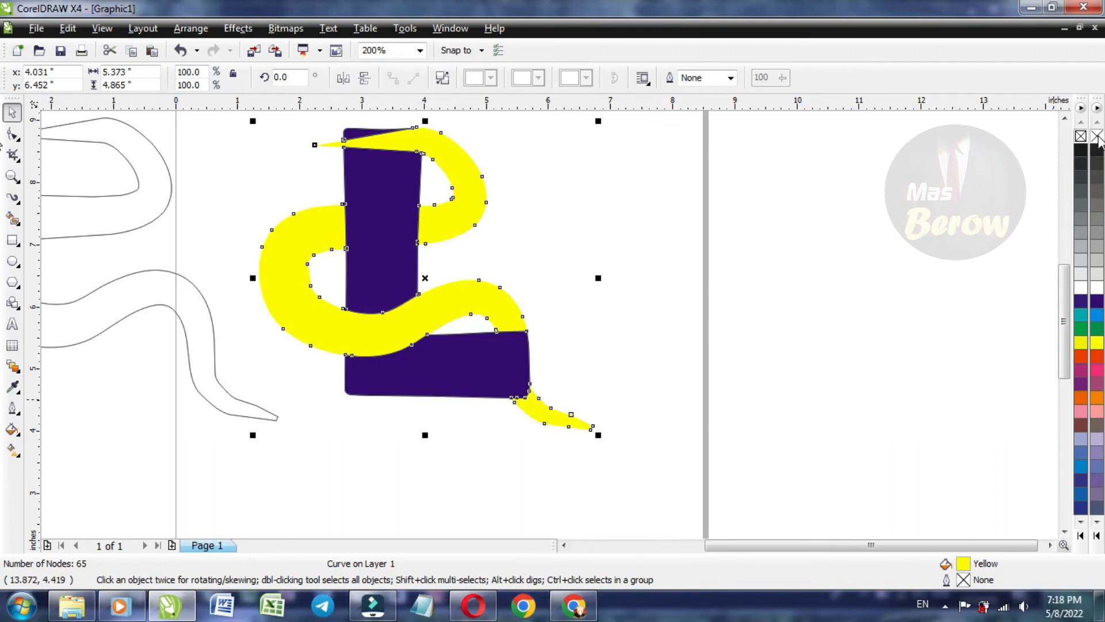
{"action": "left_click", "coordinate": [597, 318]}
{"action": "left_click", "coordinate": [466, 364]}
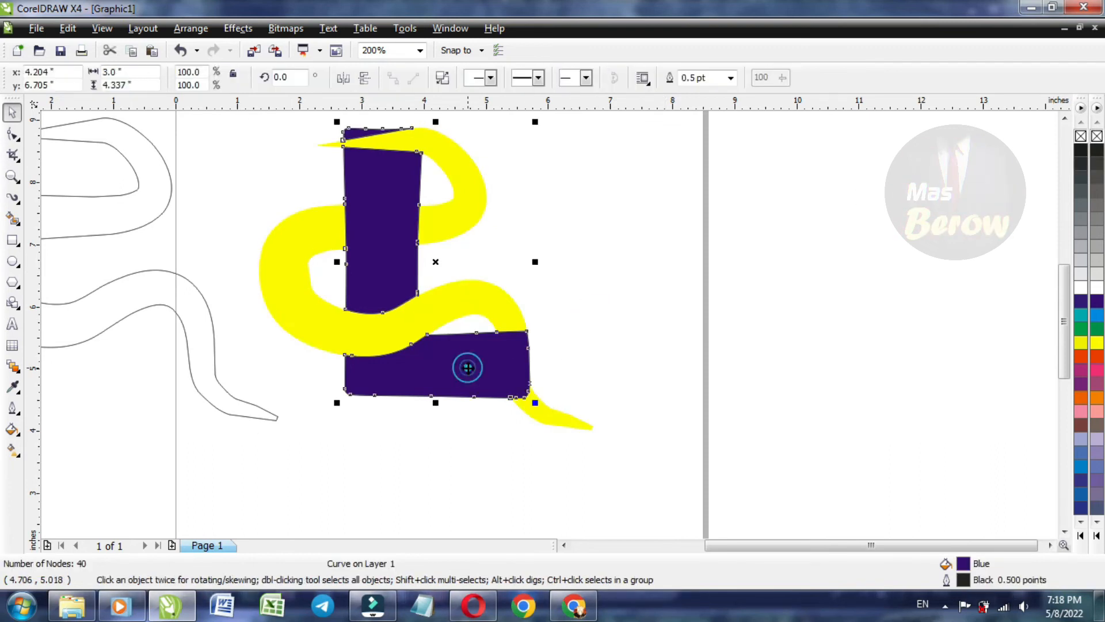
{"action": "right_click", "coordinate": [1096, 138]}
{"action": "left_click", "coordinate": [745, 246]}
{"action": "scroll", "coordinate": [586, 265], "scroll_direction": "down", "scroll_amount": 1}
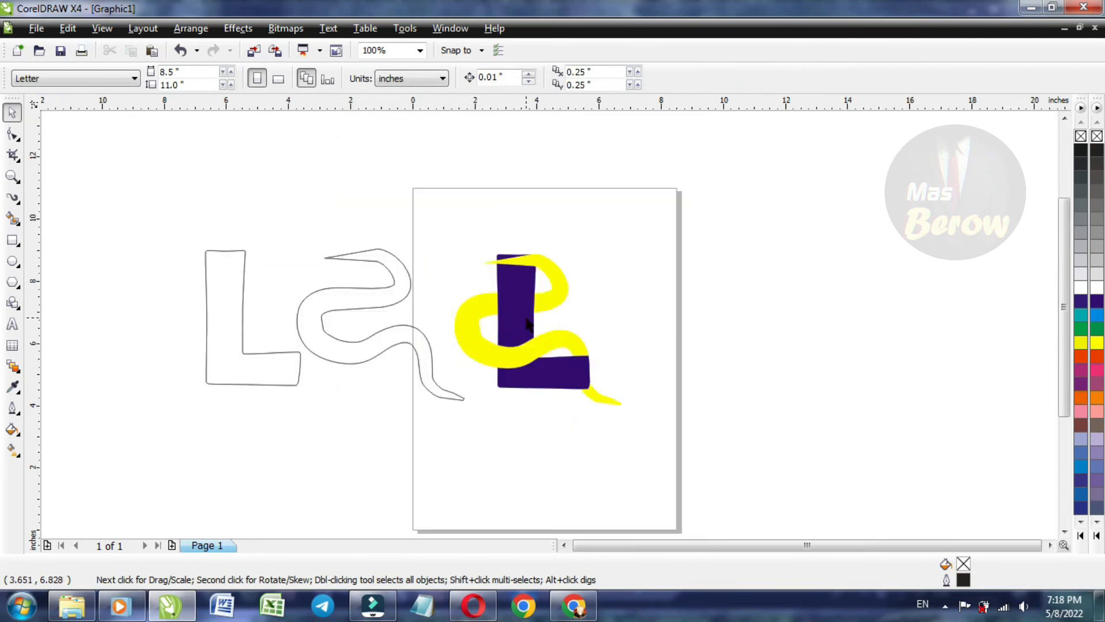
{"action": "scroll", "coordinate": [549, 321], "scroll_direction": "up", "scroll_amount": 1}
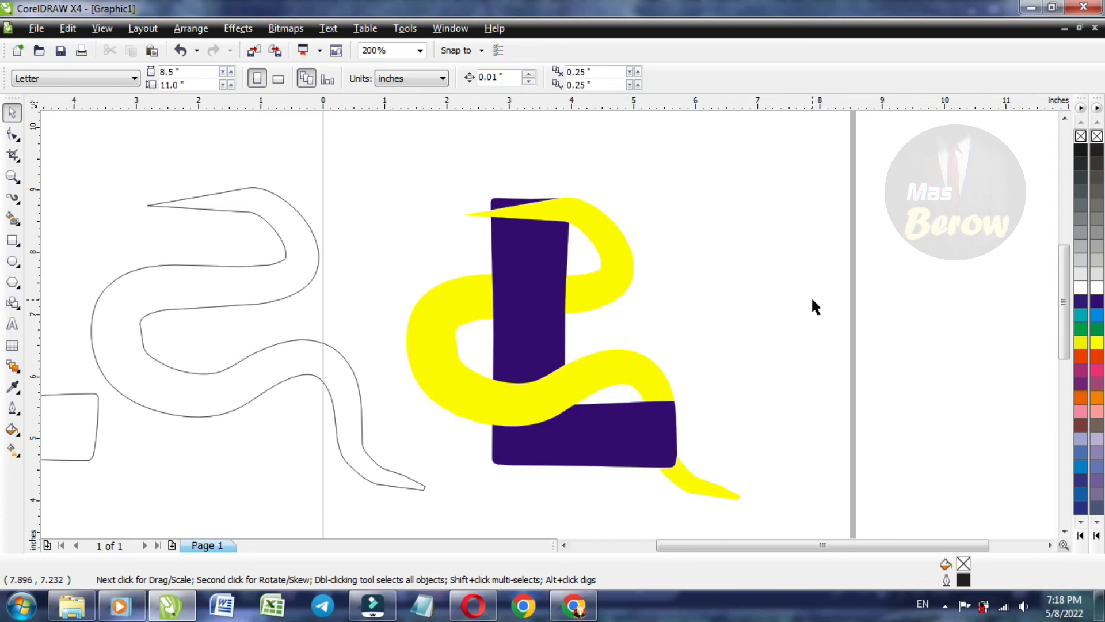
Step: Zoom to fit the unfilled L, the unfilled ribbon and the coloured logo in view together
{"action": "left_click", "coordinate": [13, 176]}
{"action": "left_click", "coordinate": [169, 80]}
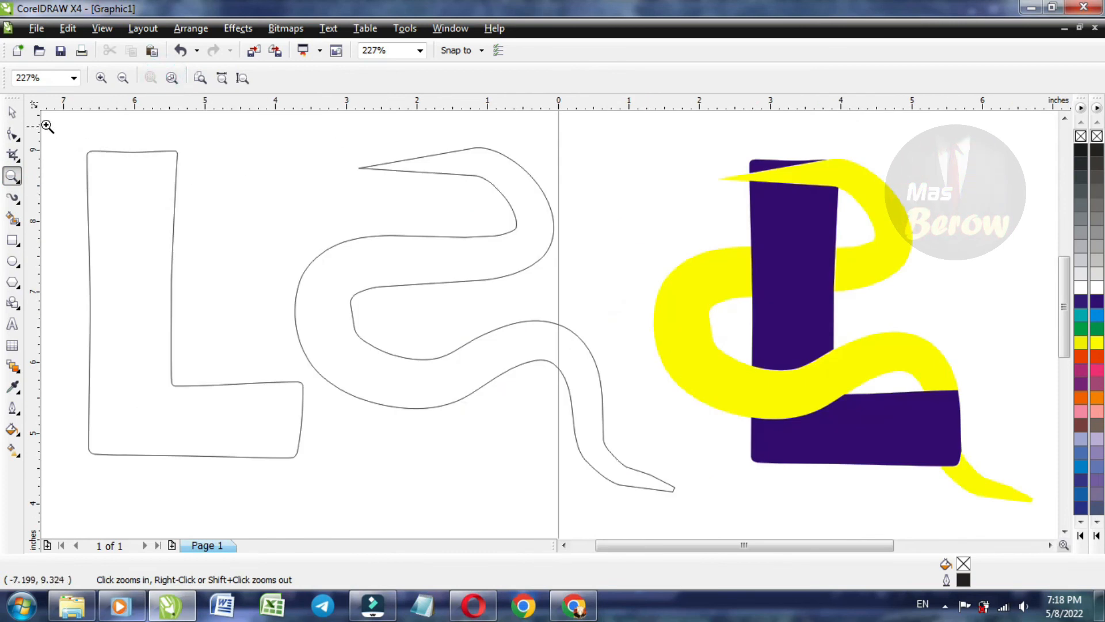
{"action": "left_click", "coordinate": [12, 112]}
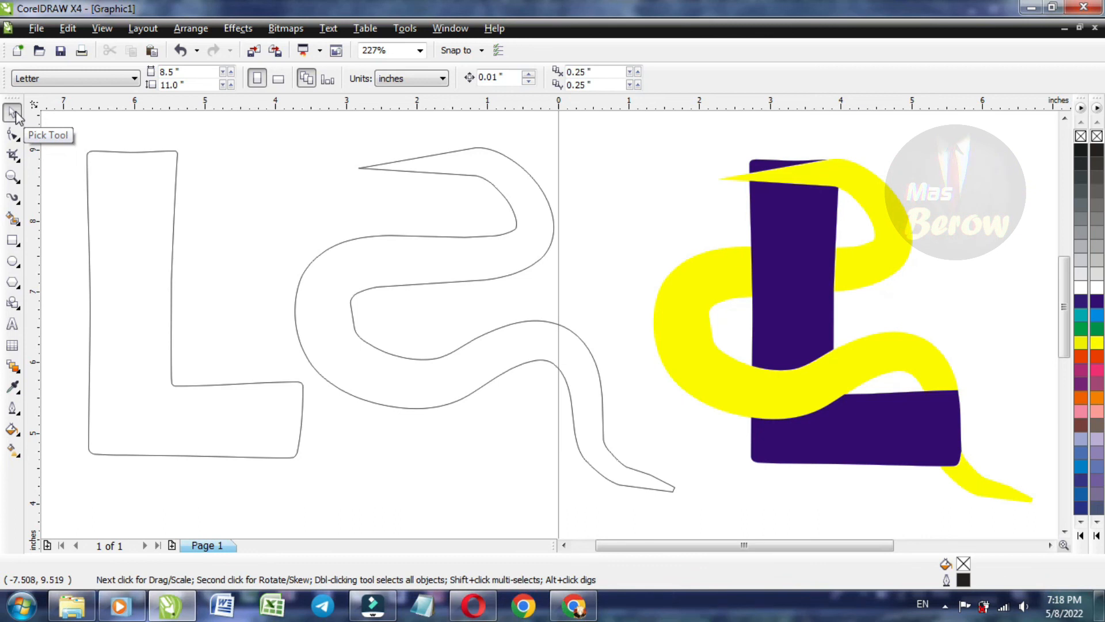
{"action": "left_click", "coordinate": [368, 610]}
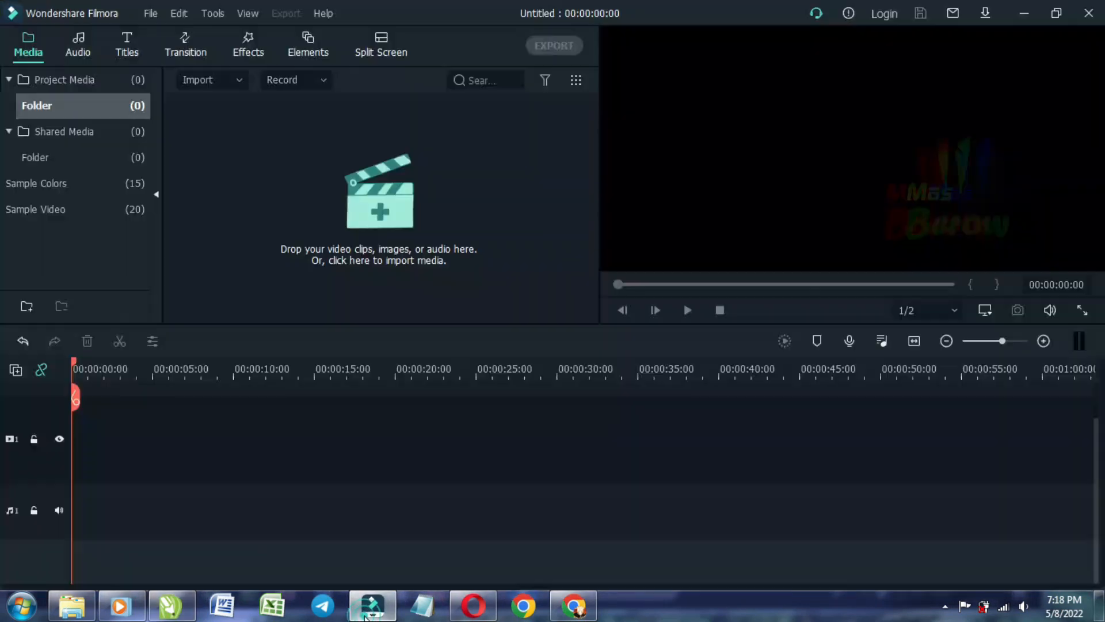
{"action": "left_click", "coordinate": [316, 79]}
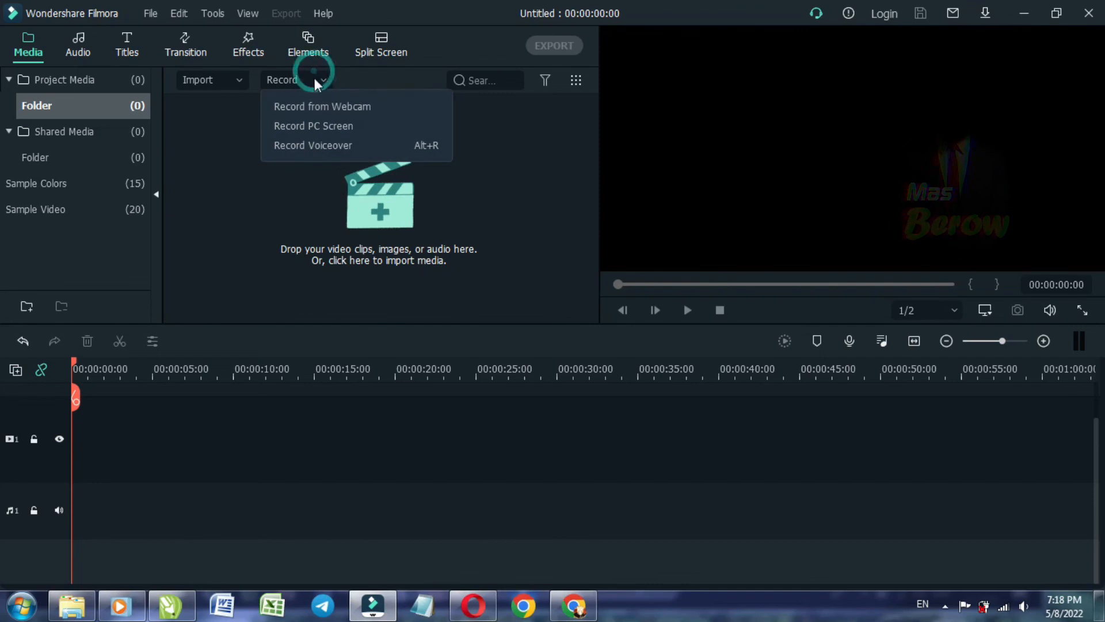
{"action": "left_click", "coordinate": [319, 123]}
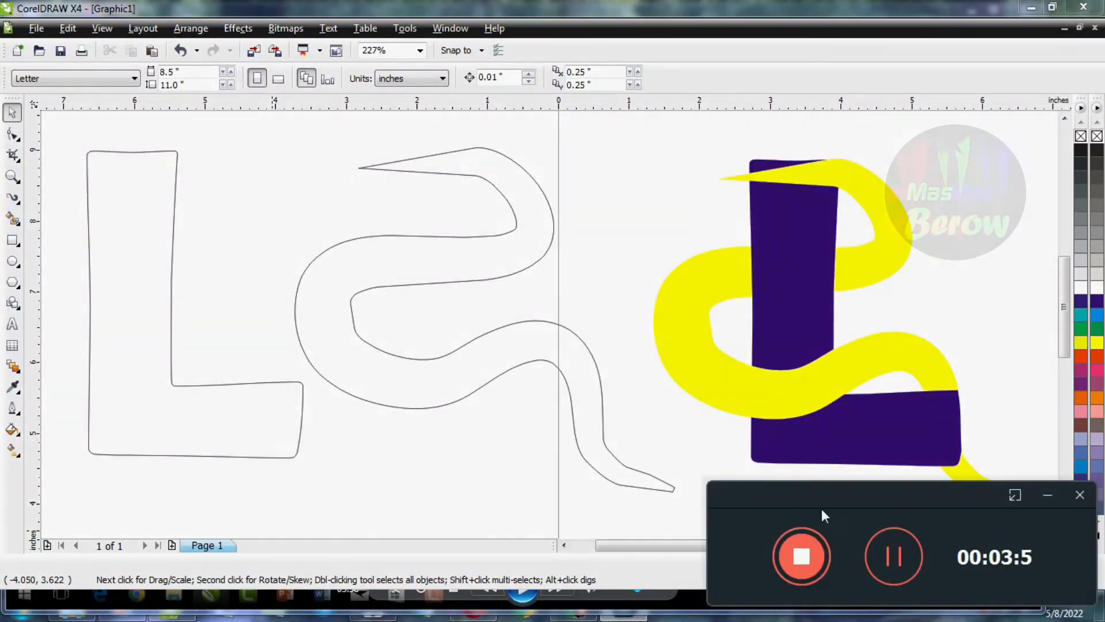